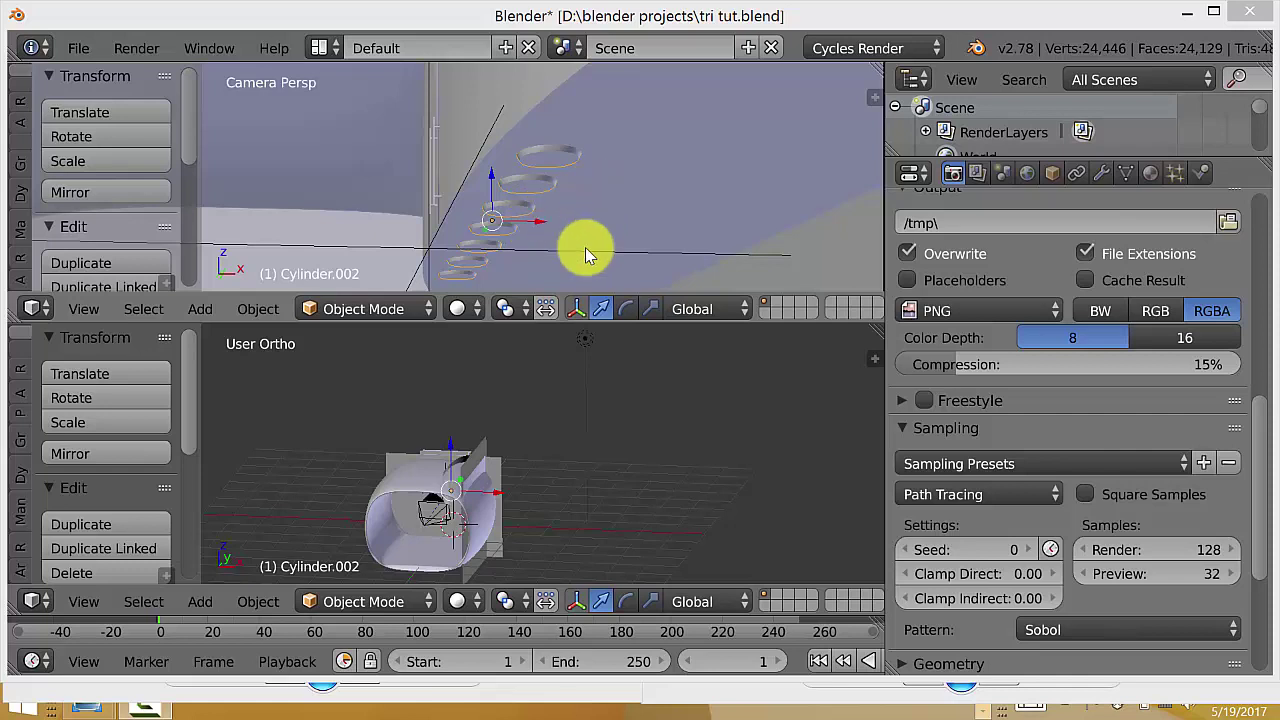
# Select Cube.019, then reselect the ring object Cylinder.002 in the camera view
pyautogui.rightClick(605, 174)
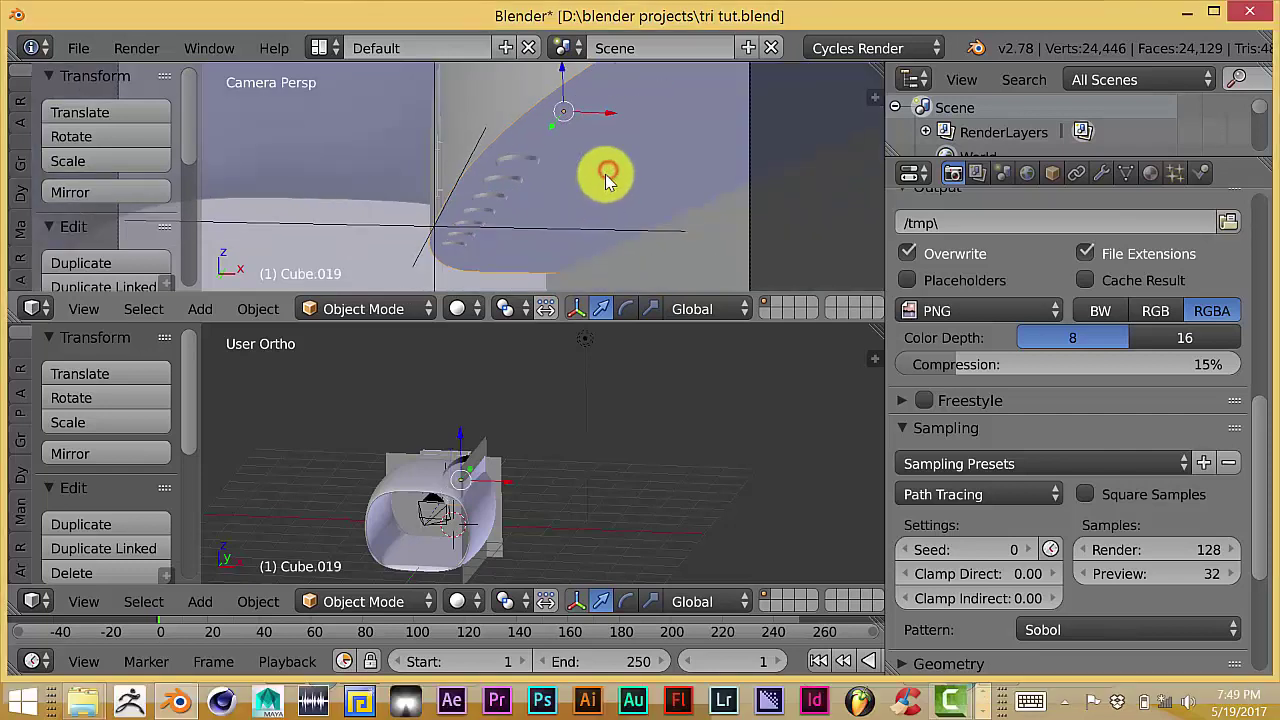
pyautogui.scroll(-1, 574, 221)
pyautogui.scroll(1, 574, 221)
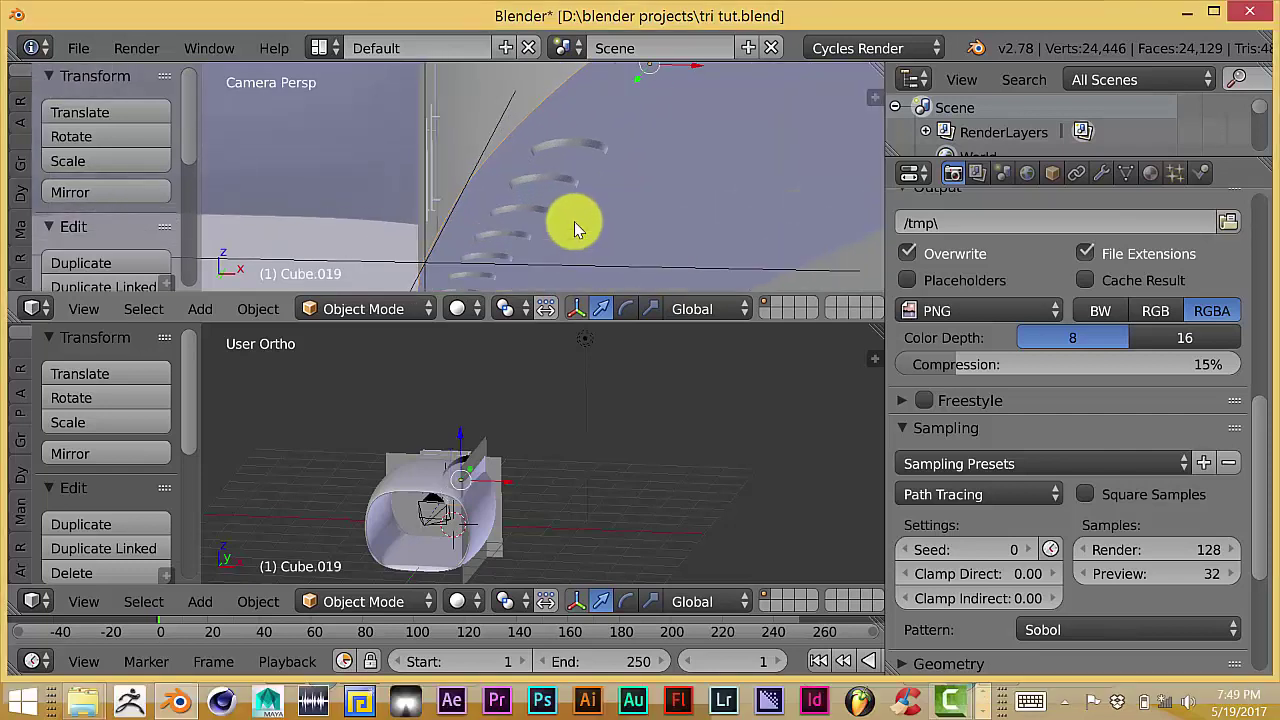
pyautogui.scroll(-1, 585, 145)
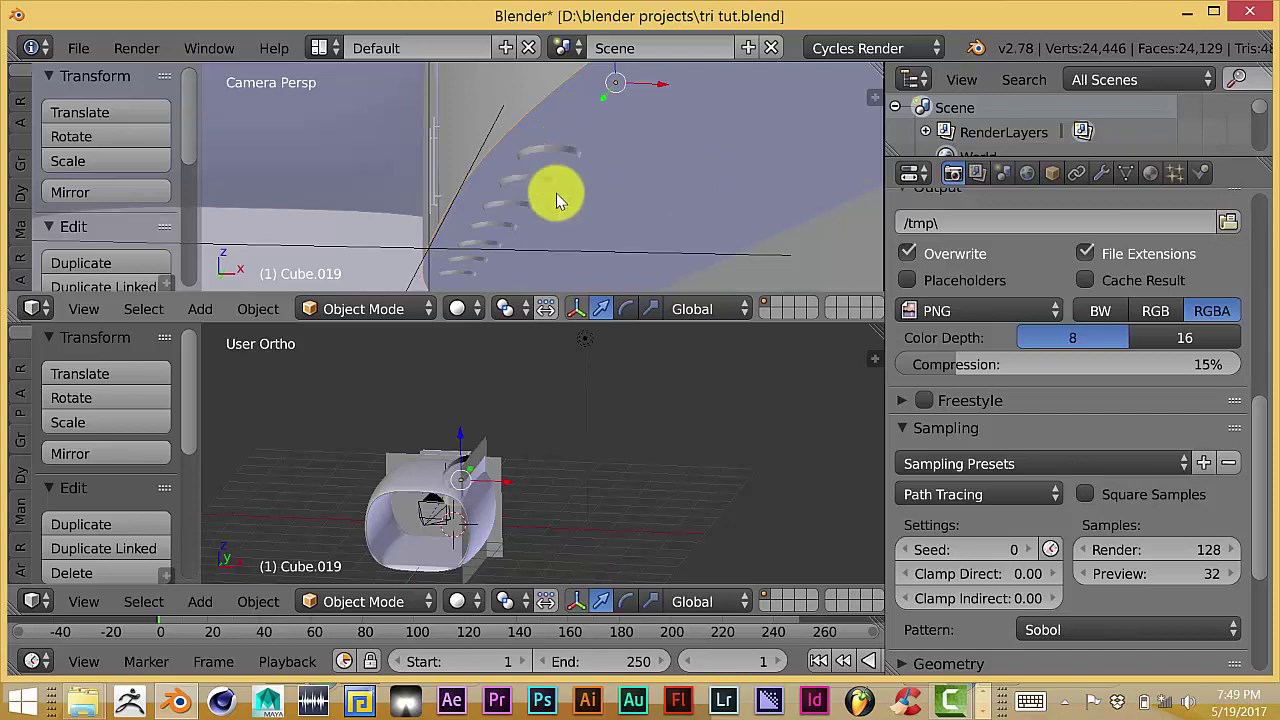
pyautogui.scroll(-2, 577, 150)
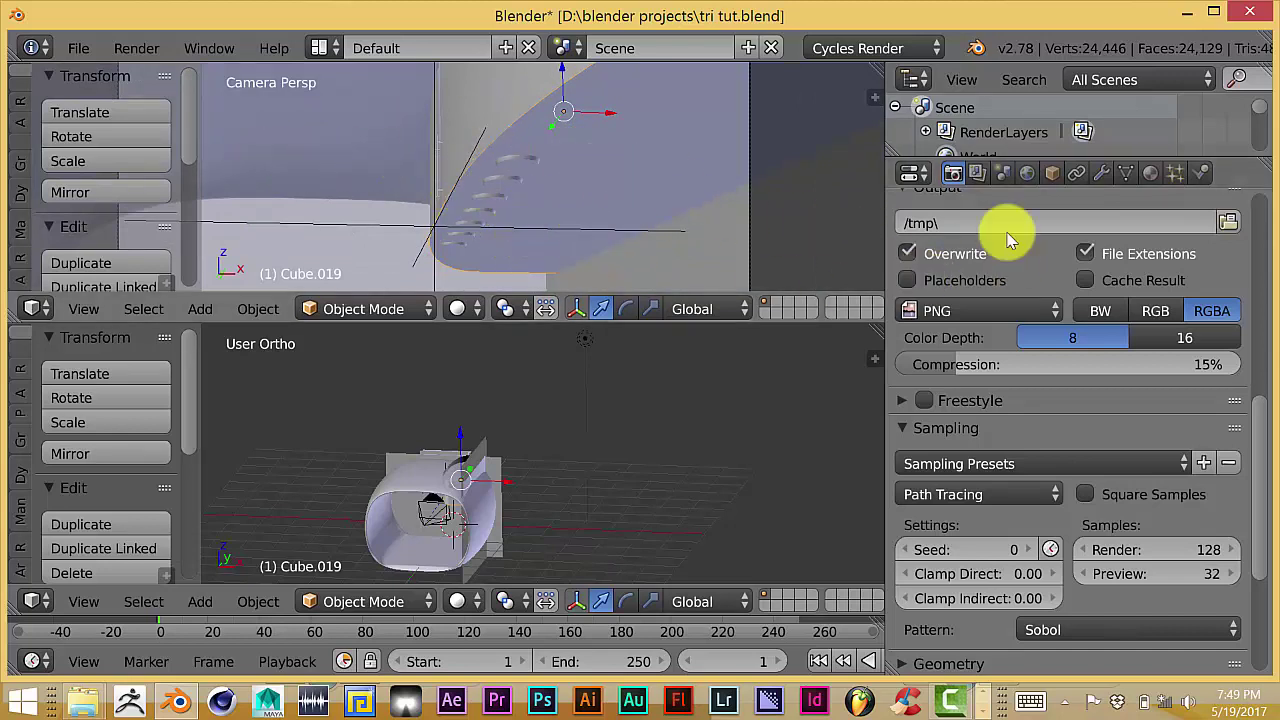
pyautogui.scroll(3, 529, 190)
pyautogui.rightClick(527, 181)
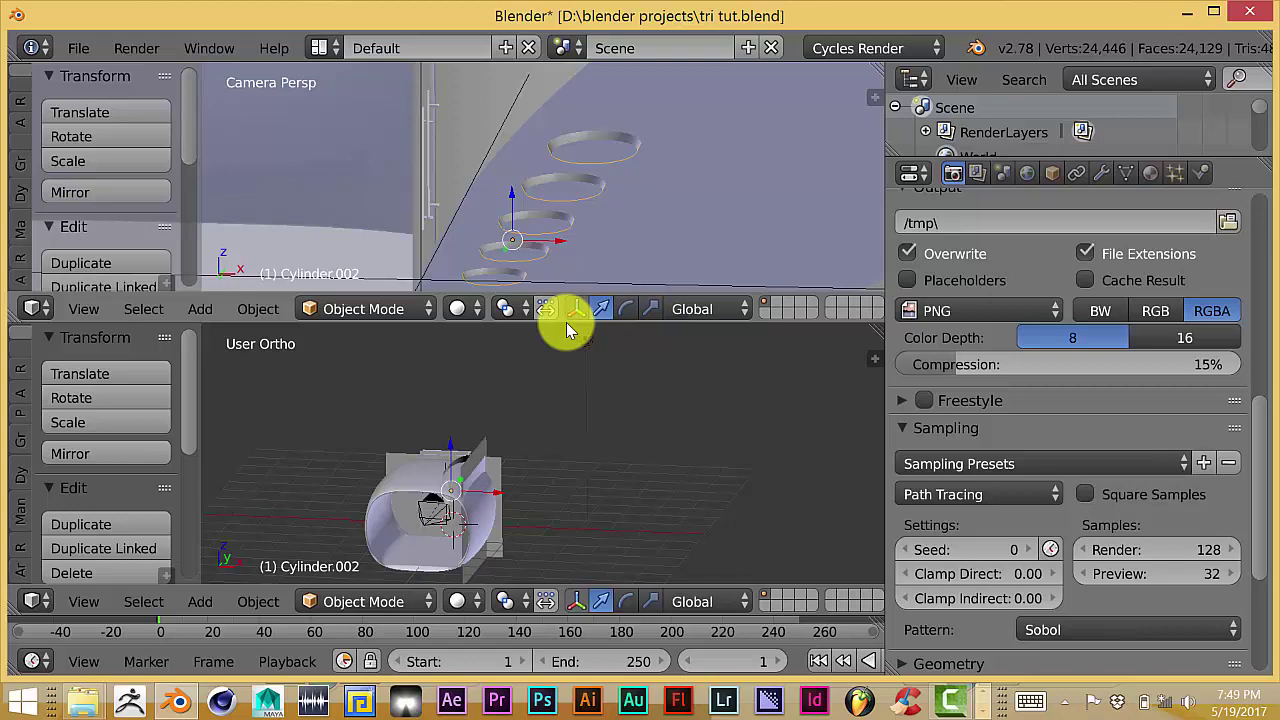
# Make the camera view taller and inspect Cylinder.002's interior light and metal materials
pyautogui.moveTo(566, 322); pyautogui.dragTo(566, 368)
pyautogui.click(1150, 173)
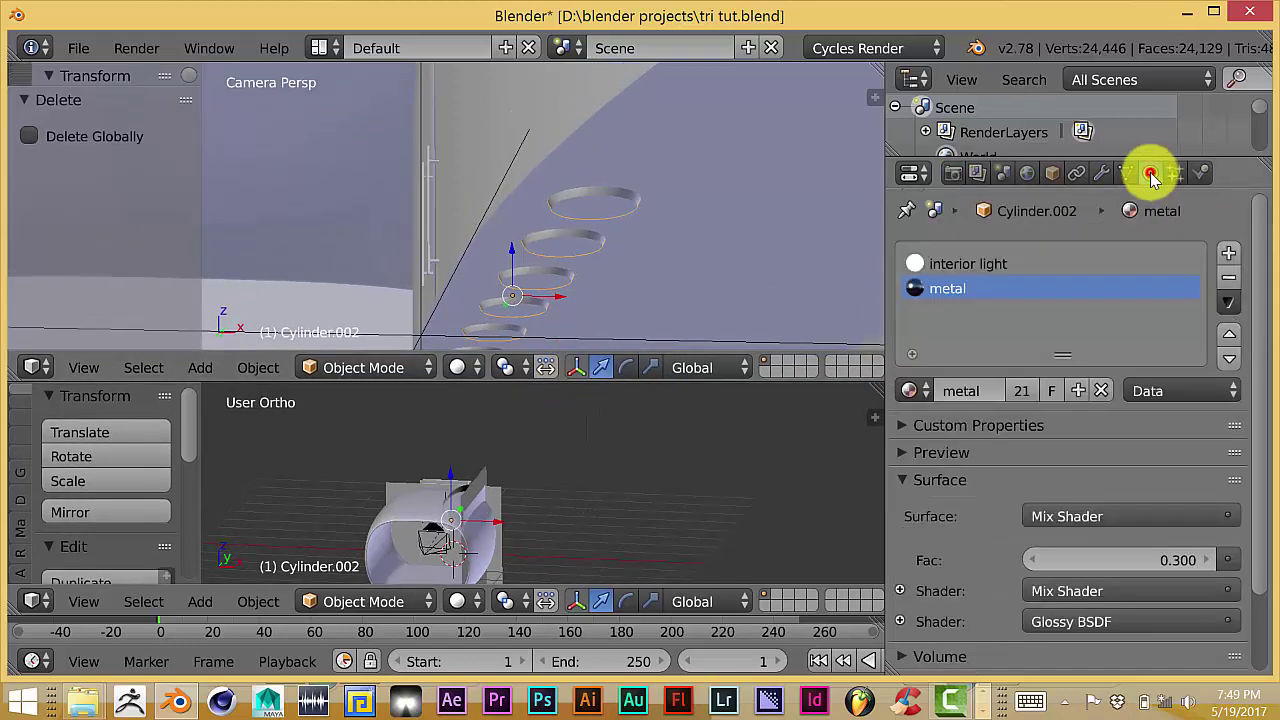
pyautogui.click(964, 263)
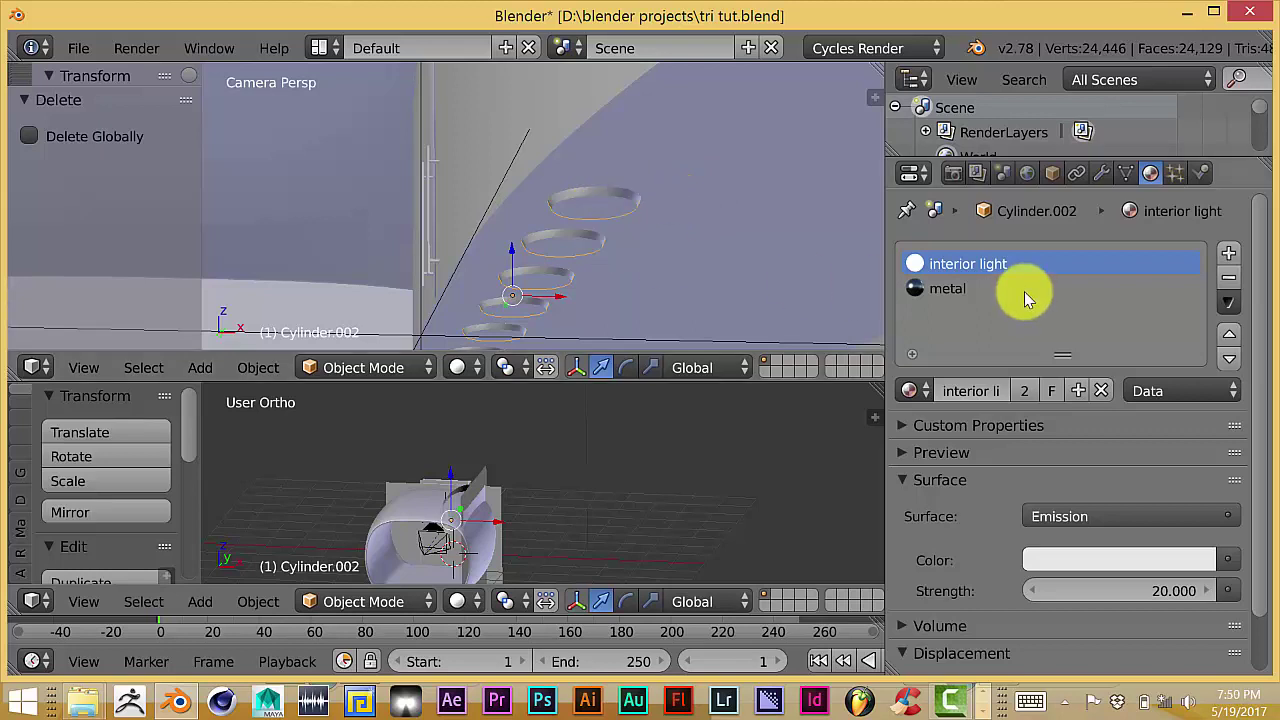
pyautogui.click(949, 290)
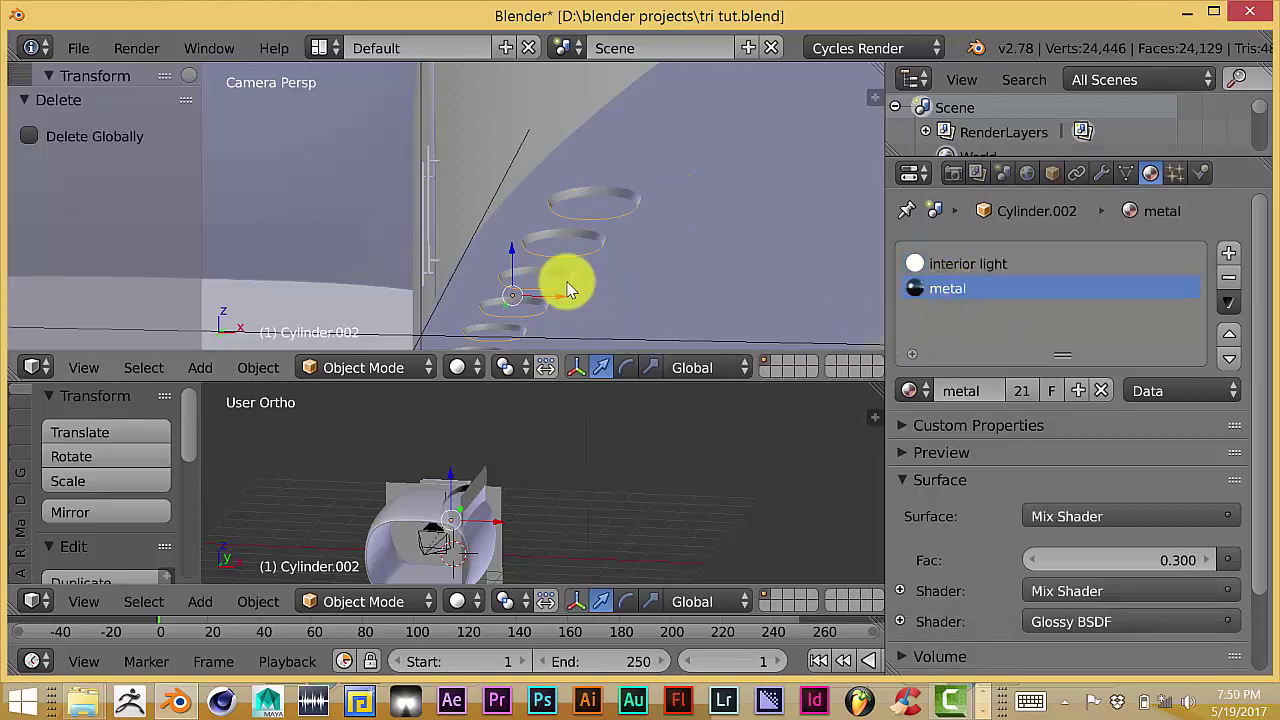
pyautogui.keyDown('shift'); pyautogui.moveTo(617, 309); pyautogui.dragTo(603, 286, button='middle'); pyautogui.keyUp('shift')
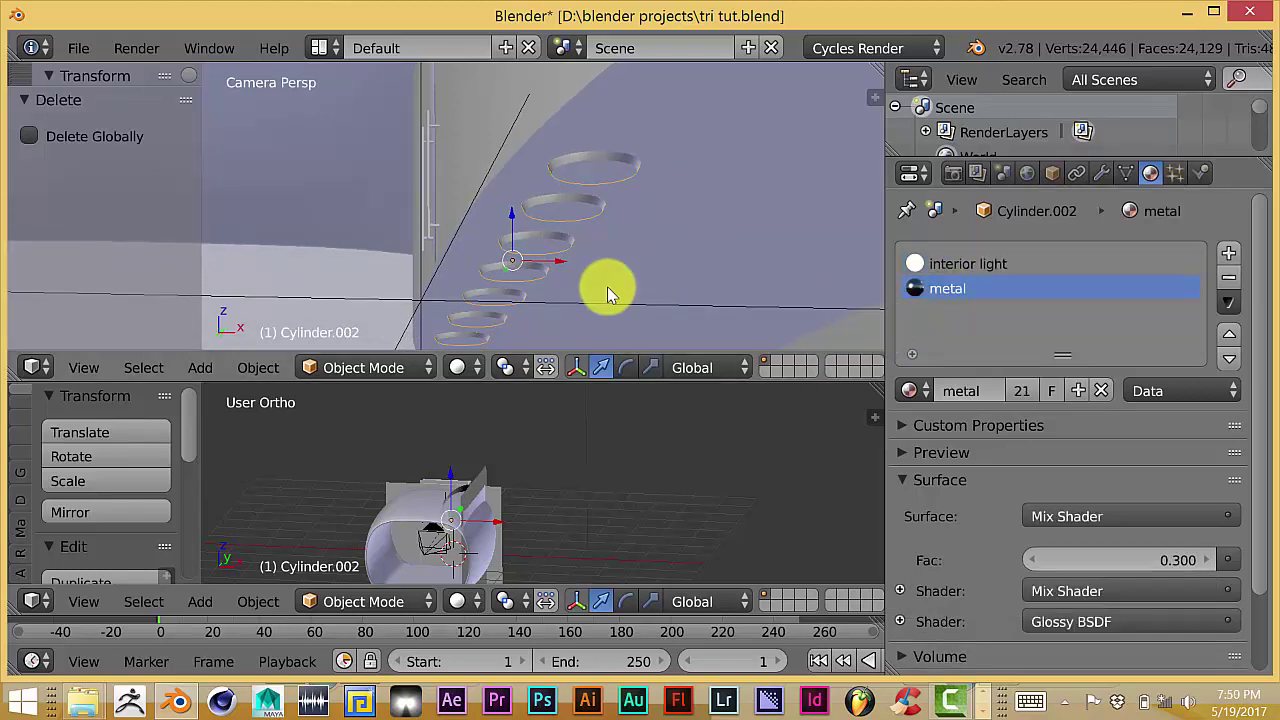
pyautogui.click(458, 368)
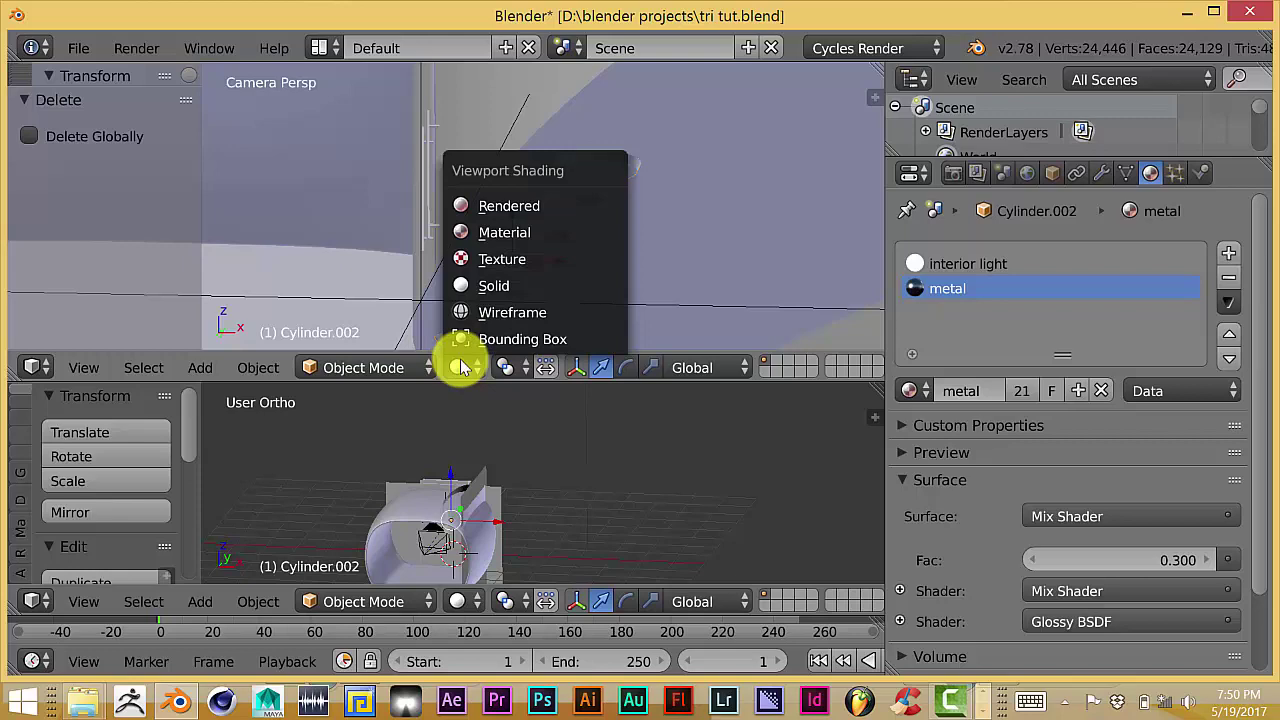
# Switch the camera view to Rendered shading so the ring discs glow white
pyautogui.click(512, 207)
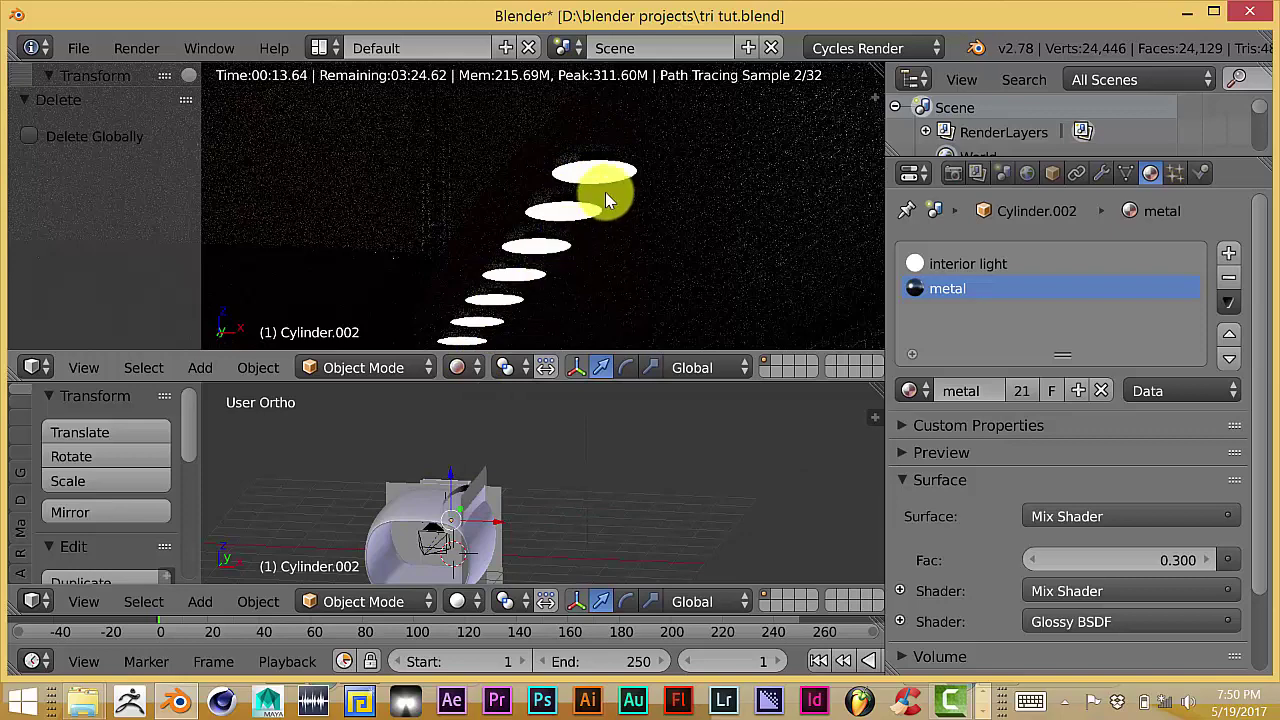
pyautogui.click(472, 365)
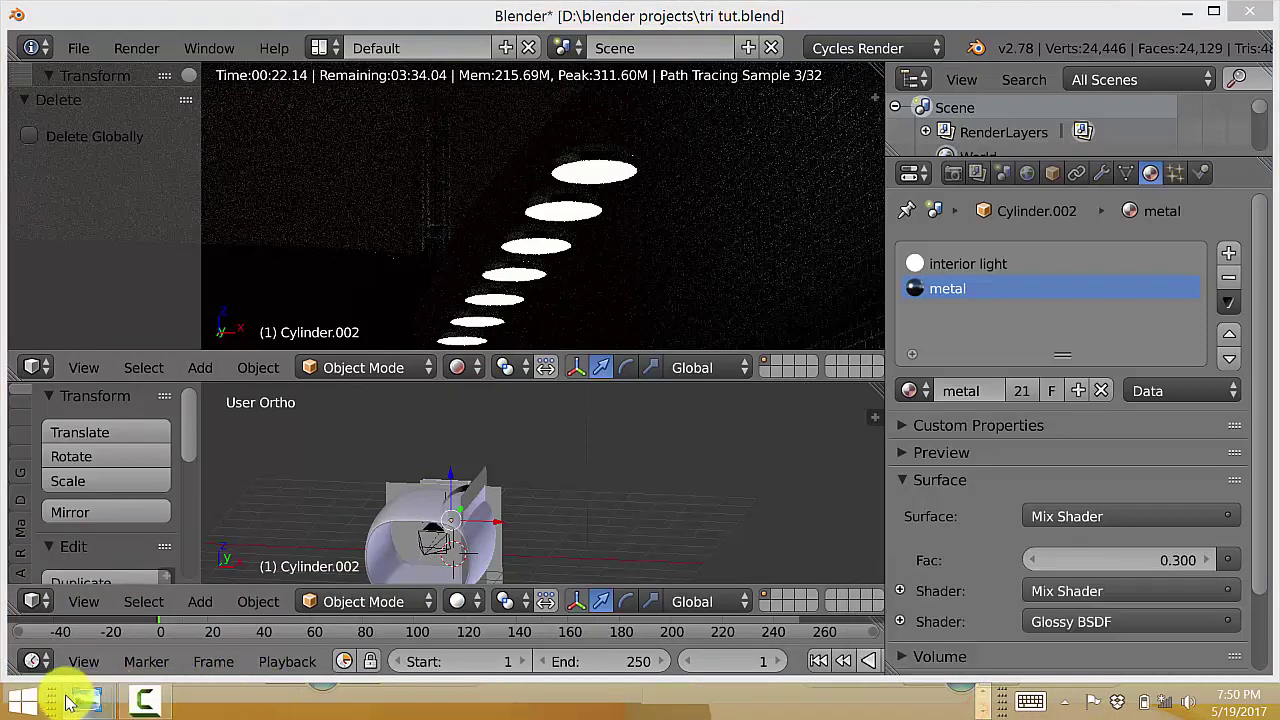
pyautogui.moveTo(86, 700)
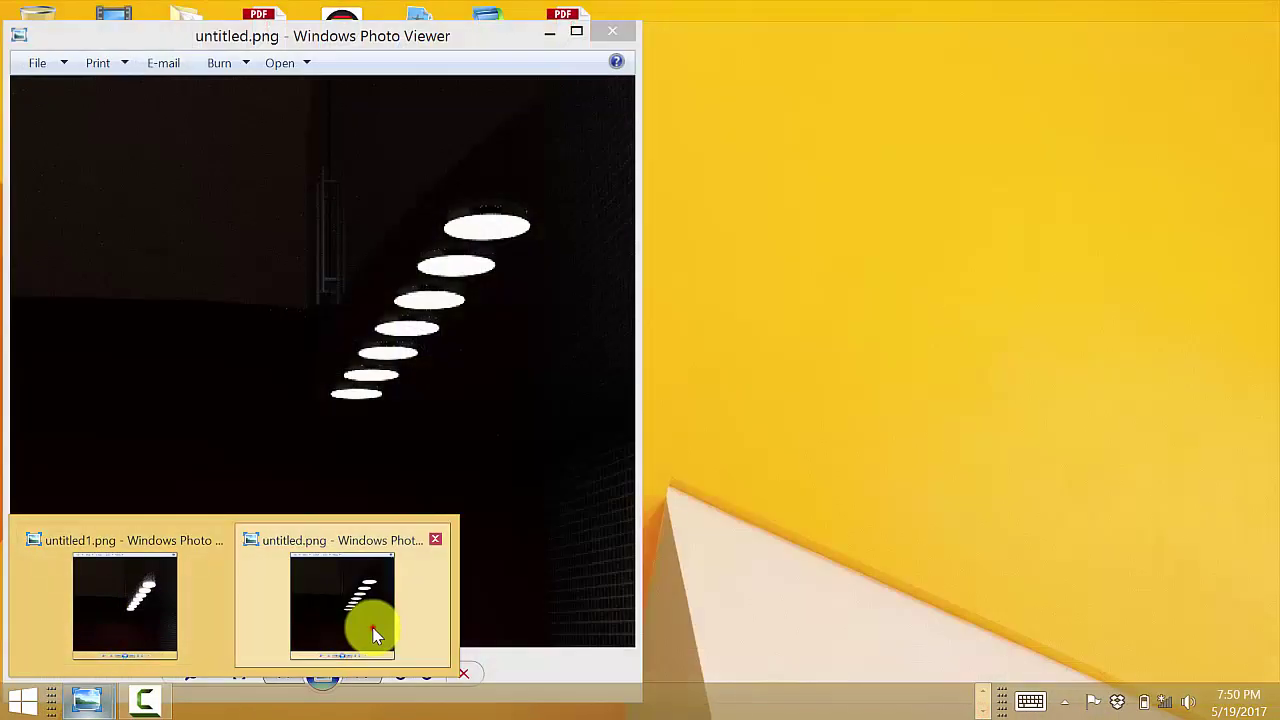
pyautogui.click(375, 635)
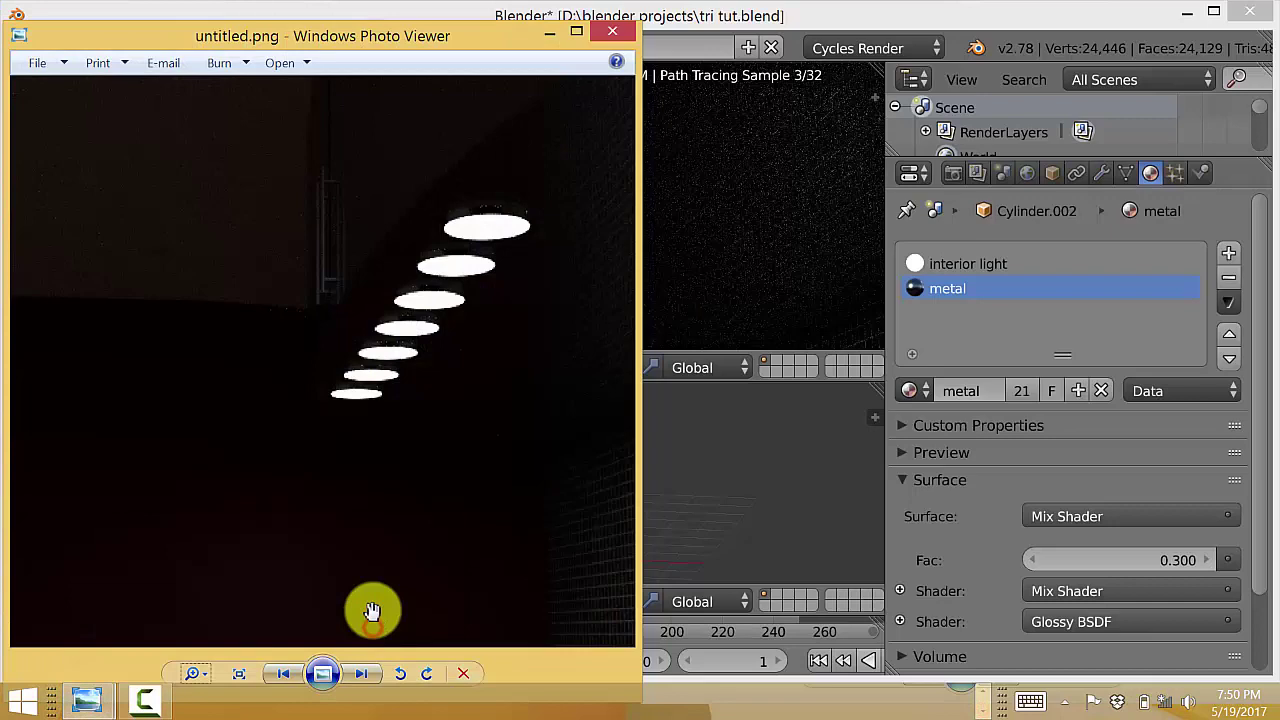
pyautogui.moveTo(334, 34); pyautogui.dragTo(741, 263)
pyautogui.moveTo(940, 268); pyautogui.dragTo(1188, 178)
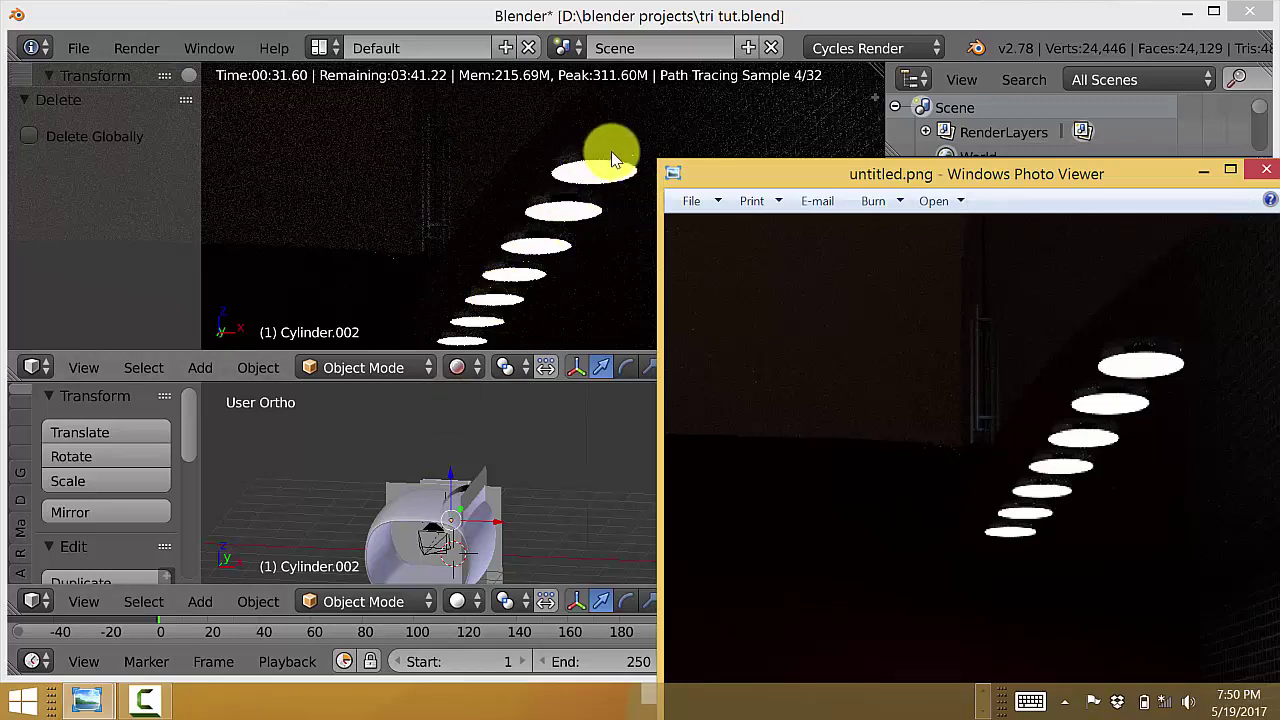
pyautogui.moveTo(766, 177); pyautogui.dragTo(566, 37)
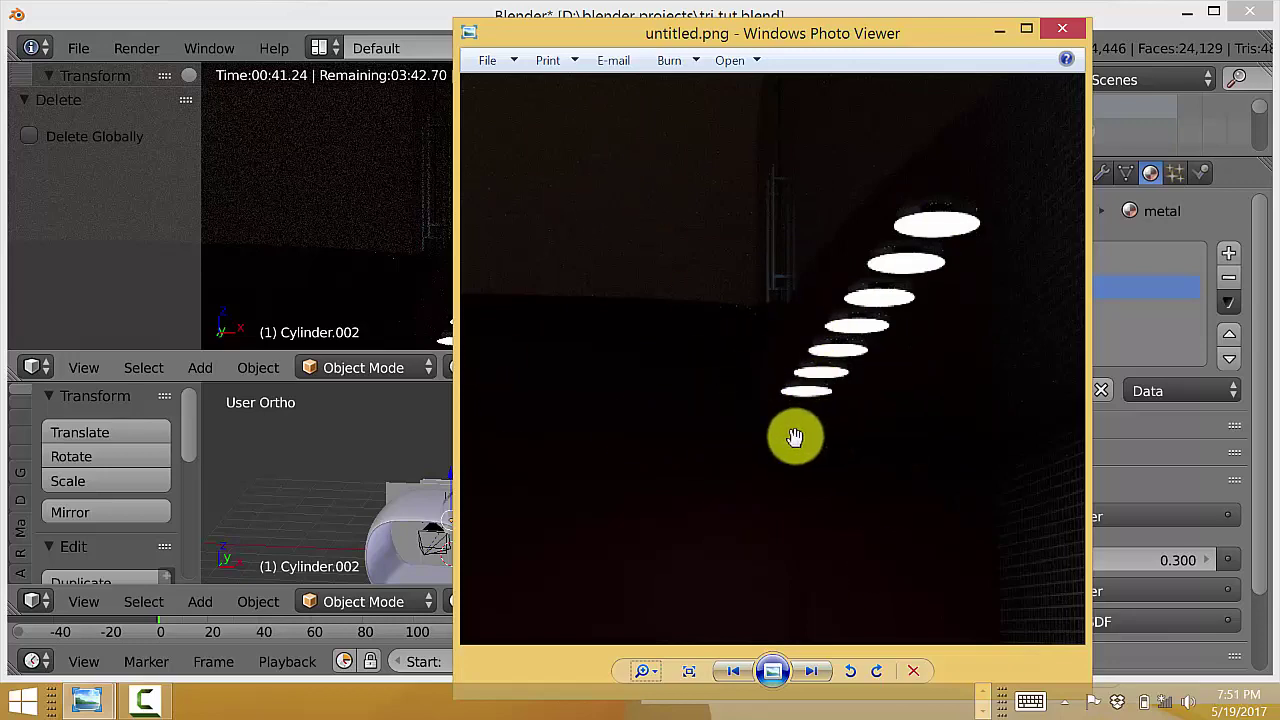
pyautogui.click(999, 28)
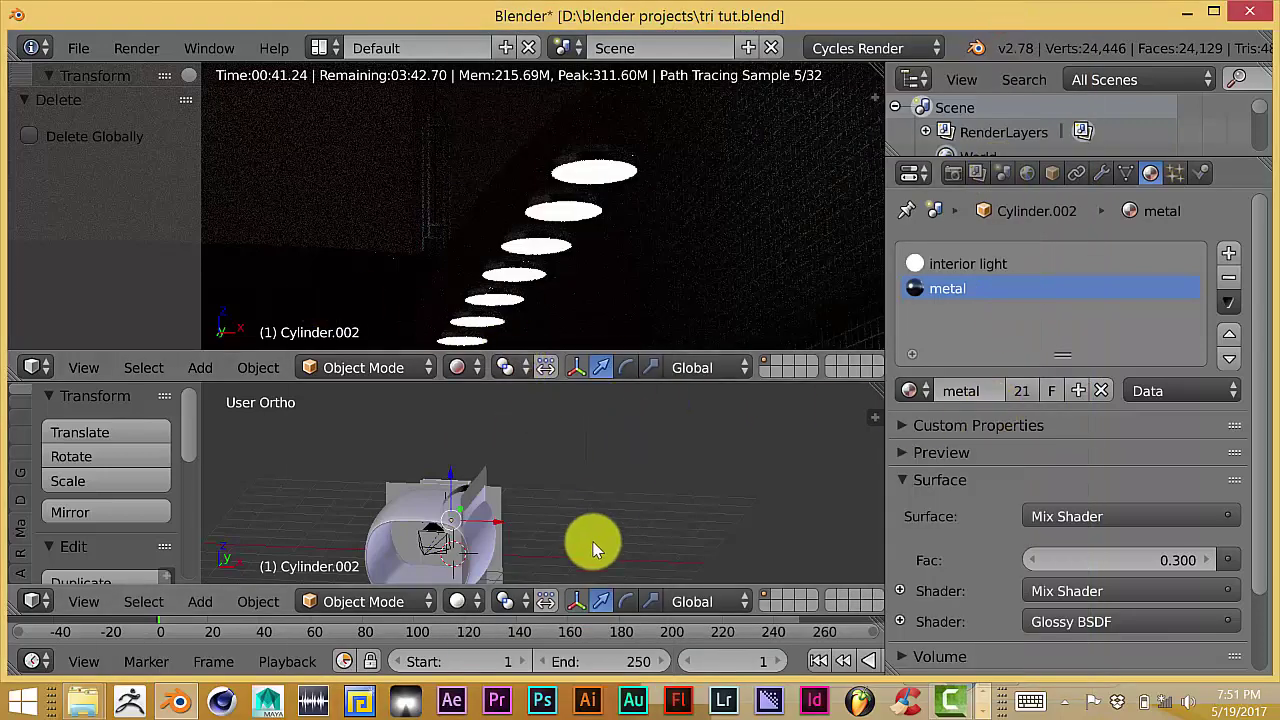
# Return to Solid shading, make metal.003 single-user, and assign interior light to the second slot
pyautogui.click(475, 367)
pyautogui.click(495, 287)
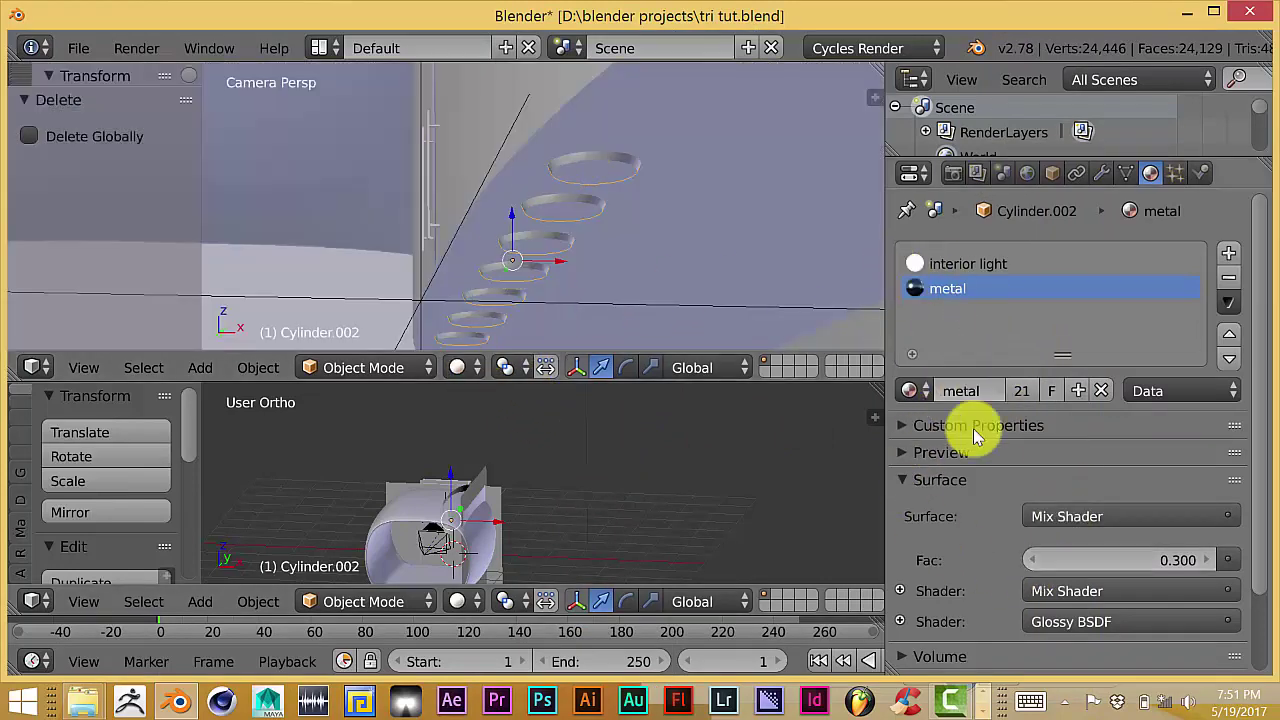
pyautogui.click(1025, 391)
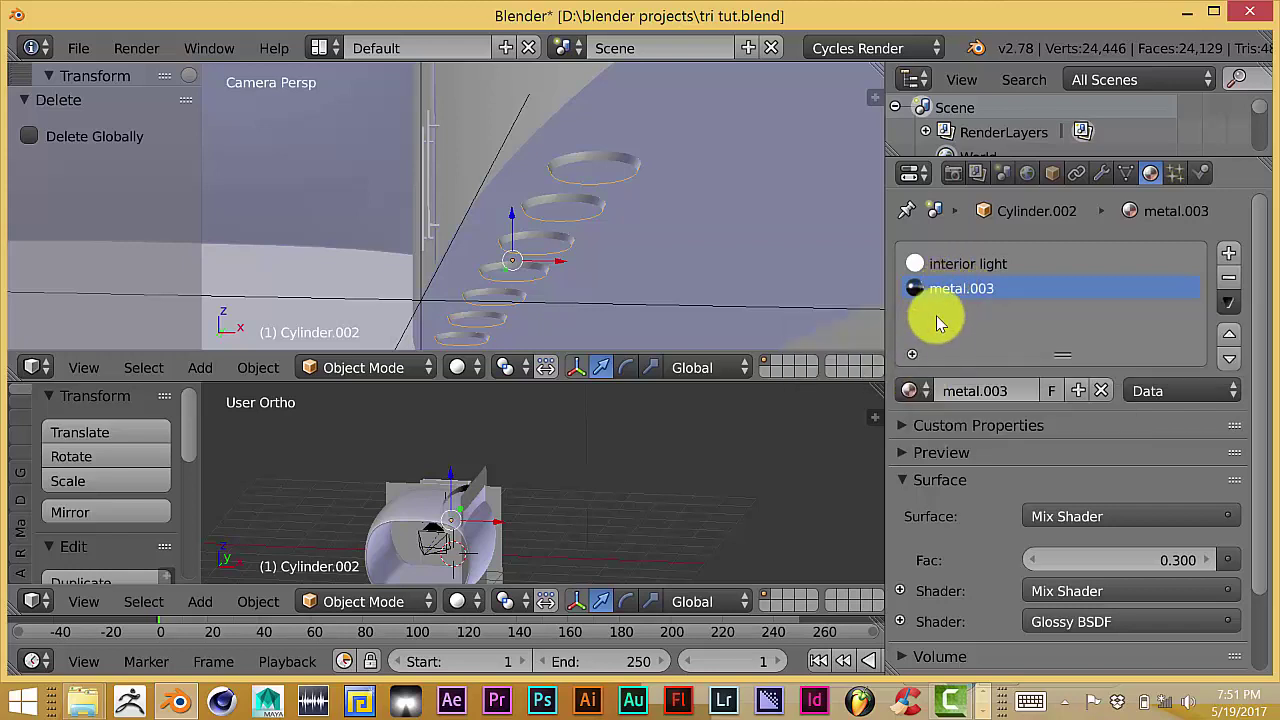
pyautogui.click(910, 390)
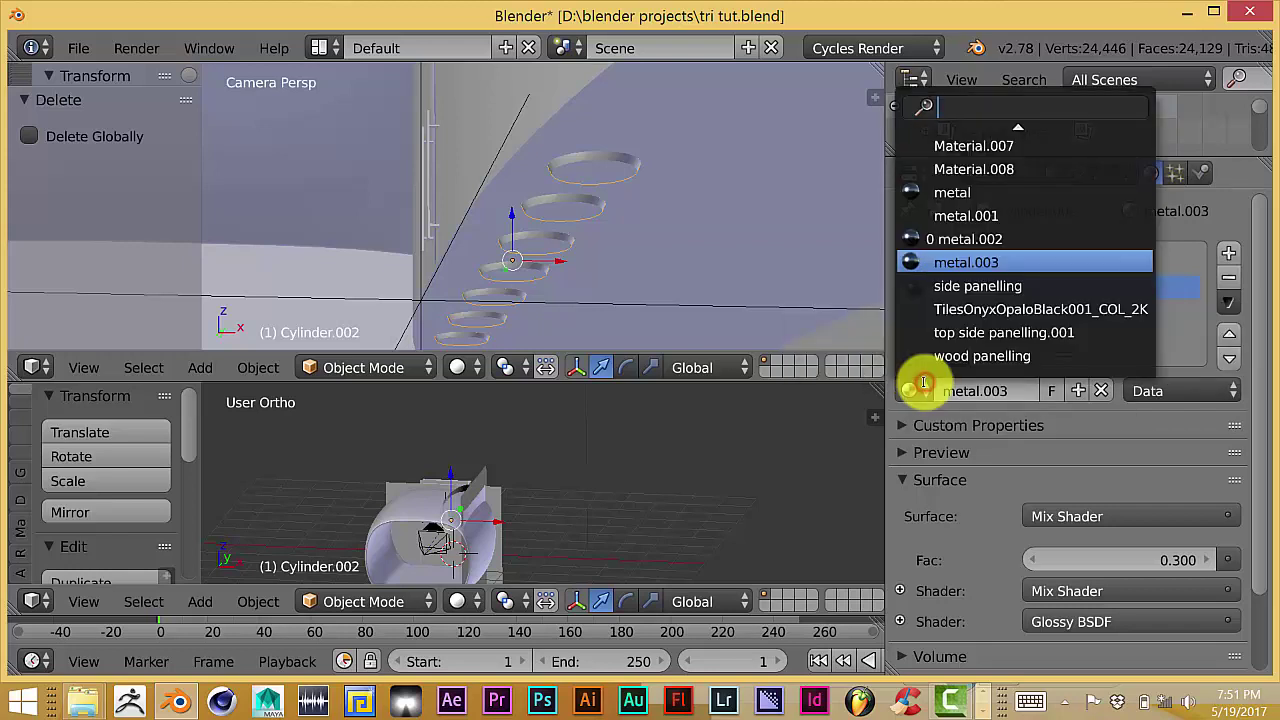
pyautogui.scroll(10, 950, 135)
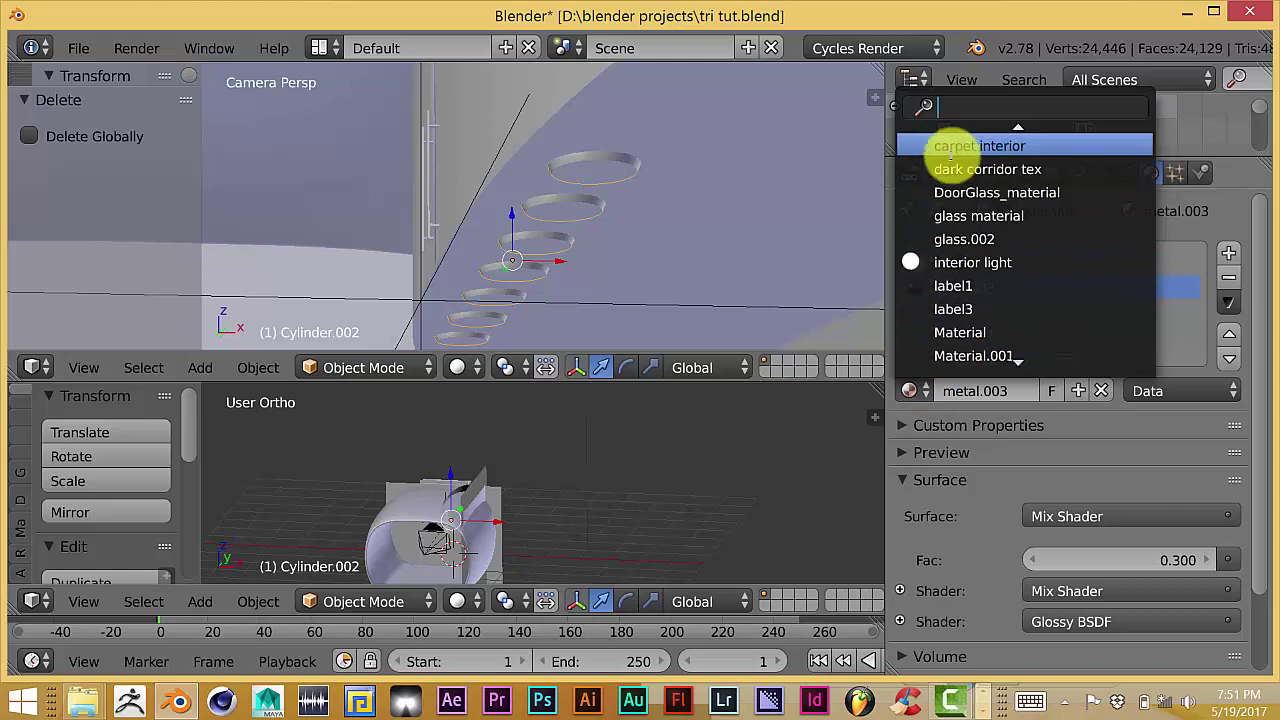
pyautogui.click(950, 262)
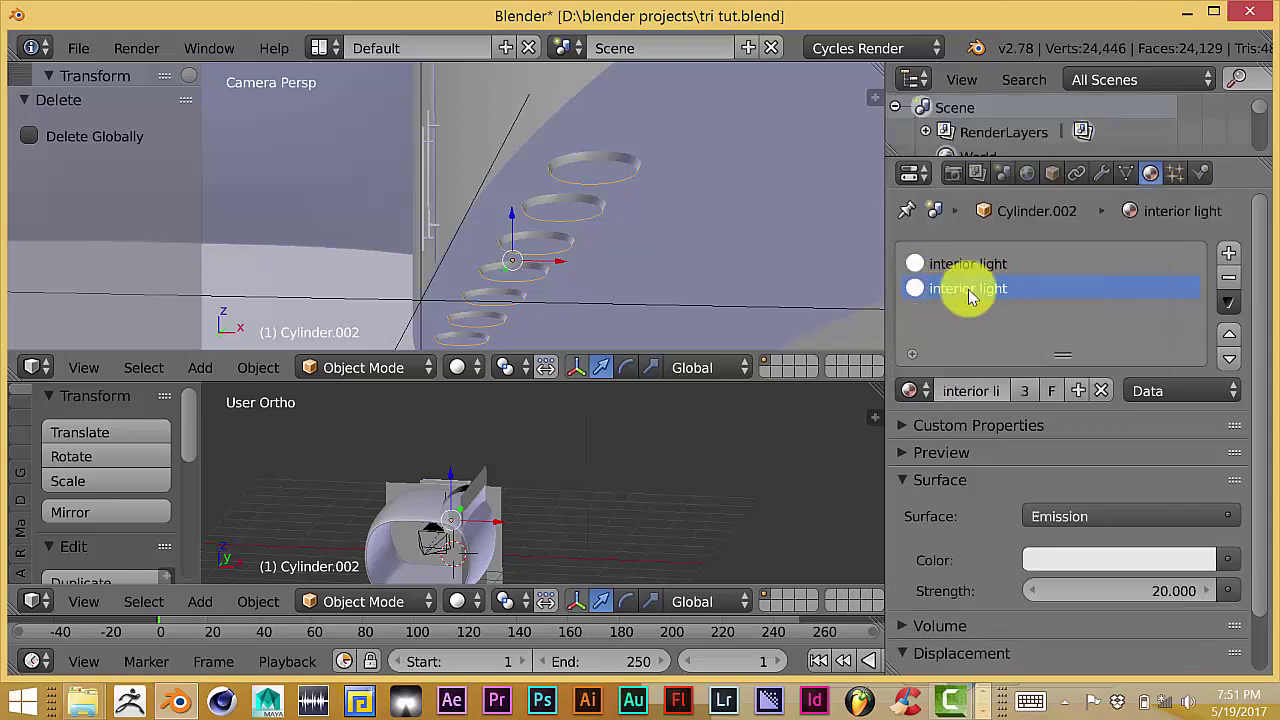
# Render the camera view live, showing the pure-emission discs as solid bright white shapes
pyautogui.click(468, 367)
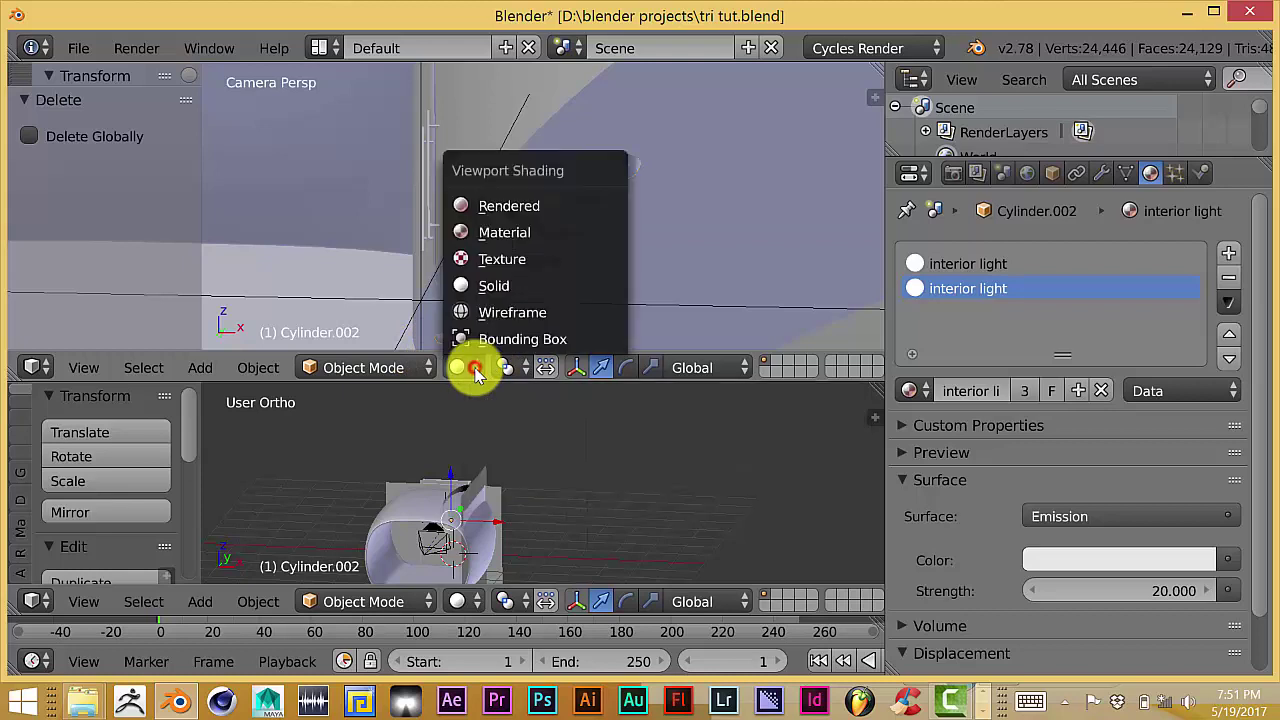
pyautogui.click(524, 205)
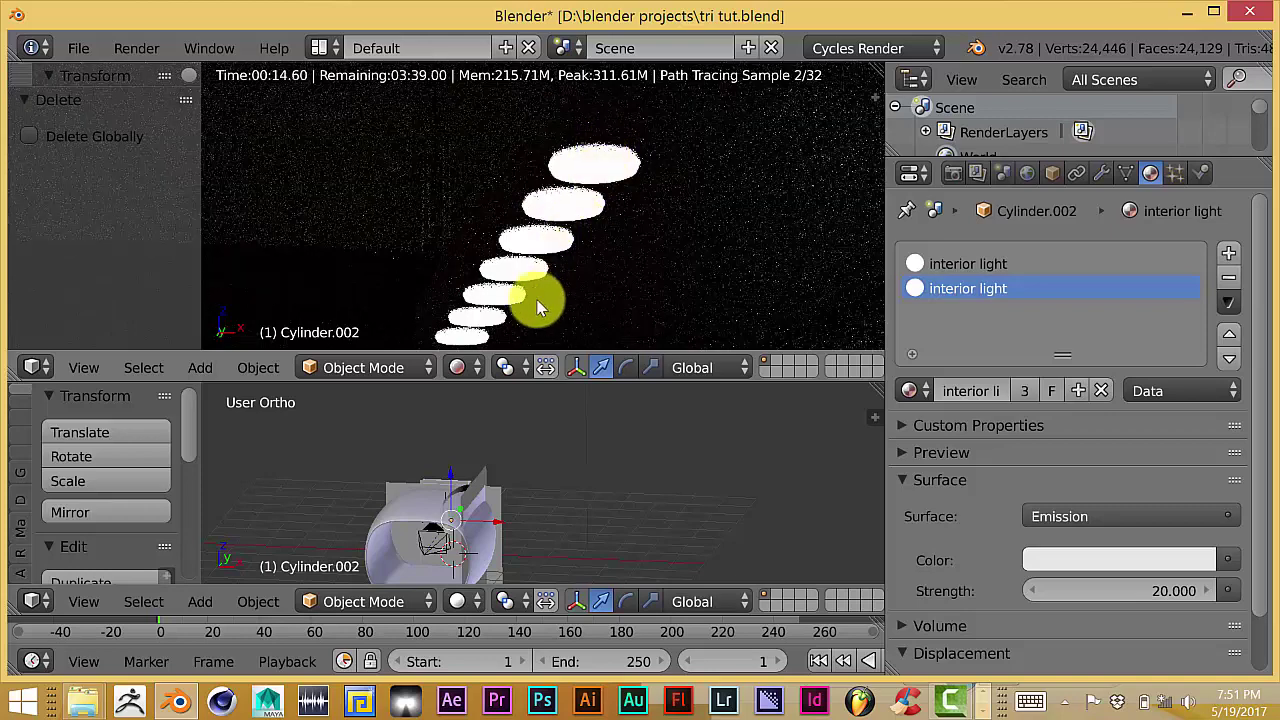
pyautogui.click(474, 368)
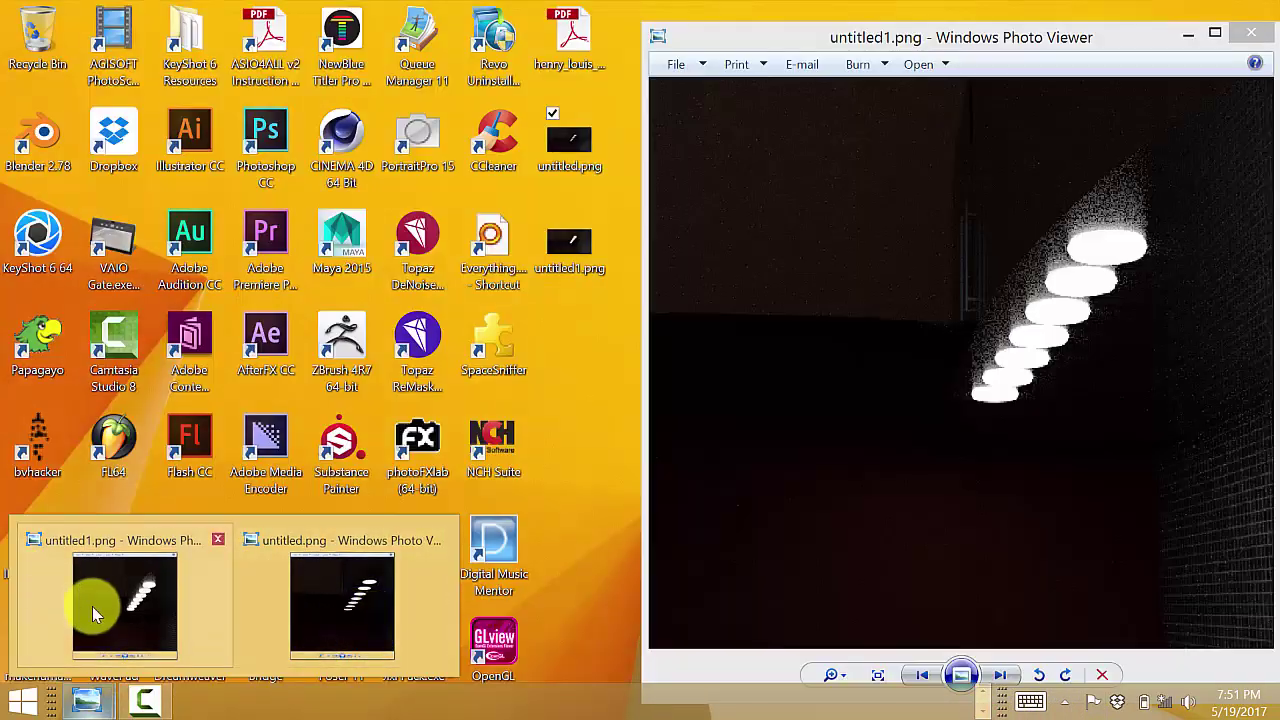
# Open untitled1.png in Photo Viewer, maximize and restore it, and move it left
pyautogui.click(92, 607)
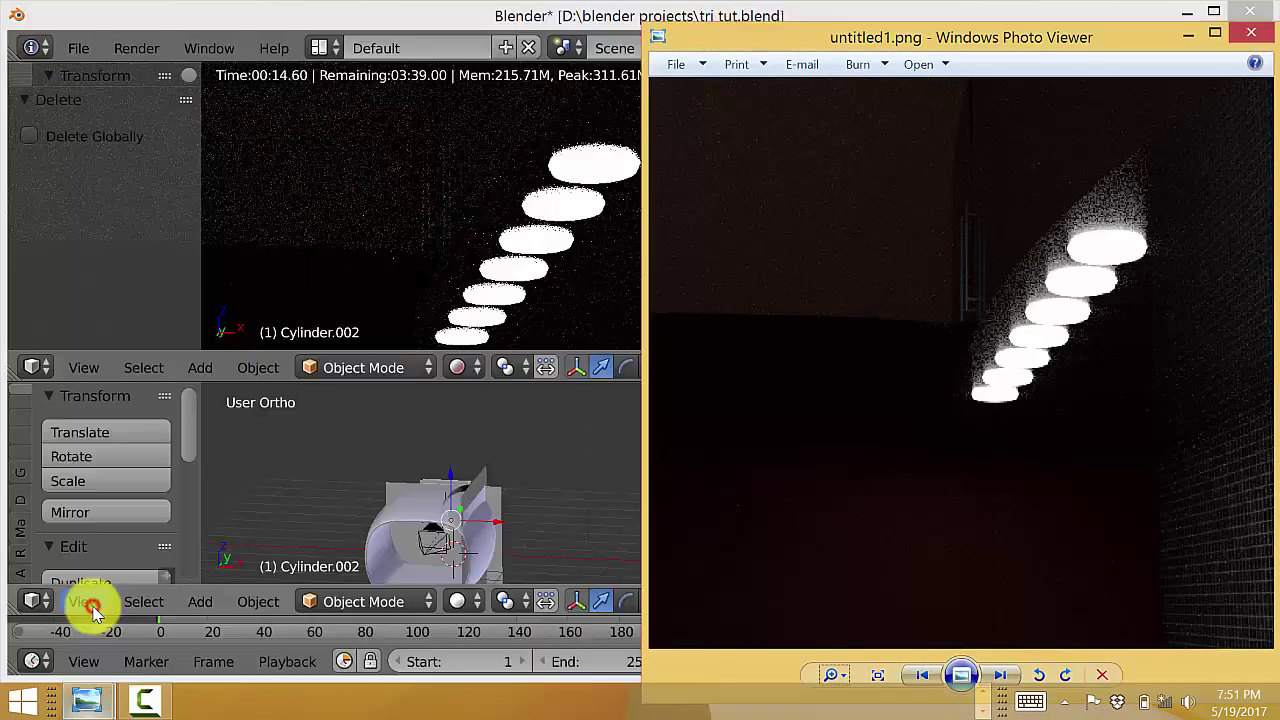
pyautogui.moveTo(988, 38); pyautogui.dragTo(985, 2)
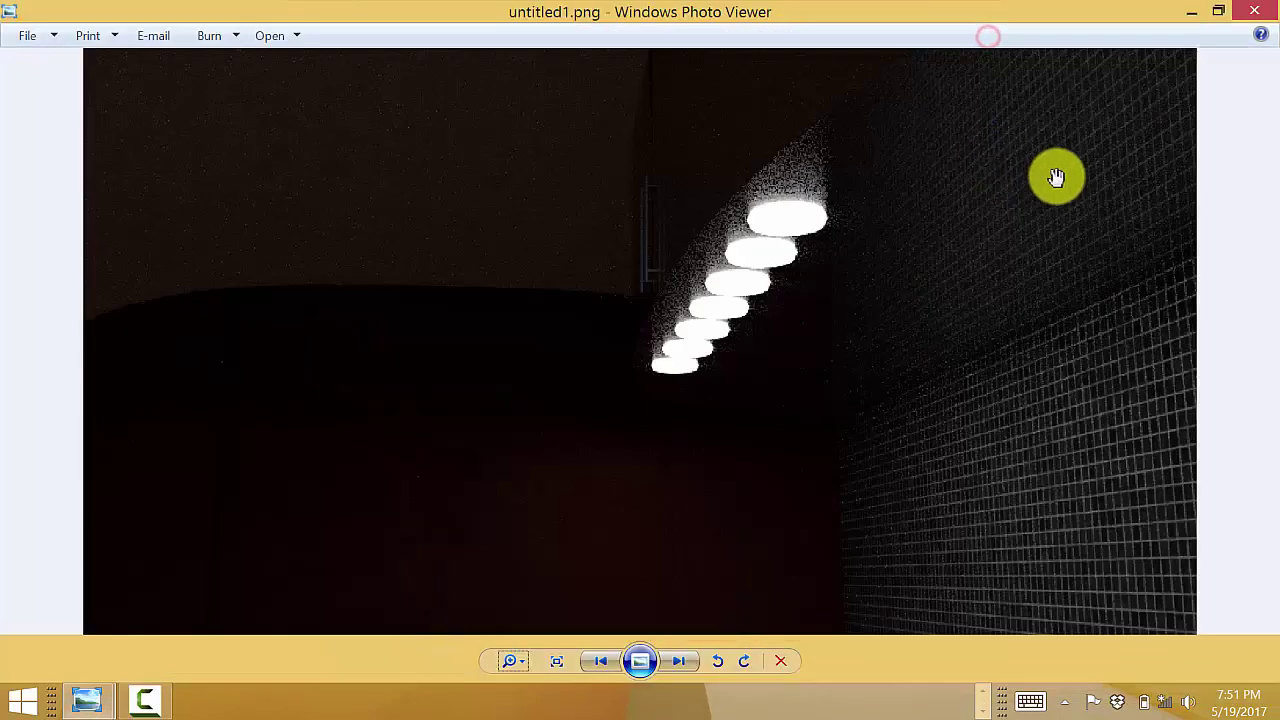
pyautogui.click(1228, 12)
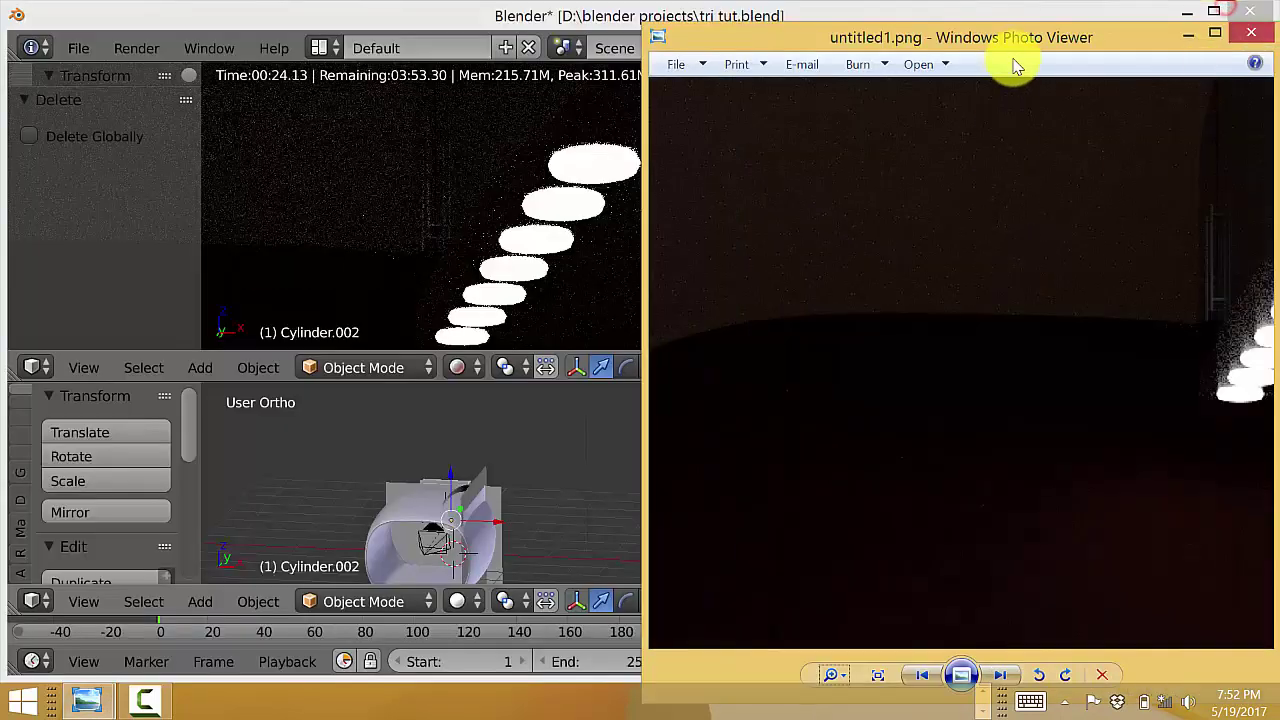
pyautogui.moveTo(1000, 36); pyautogui.dragTo(889, 14)
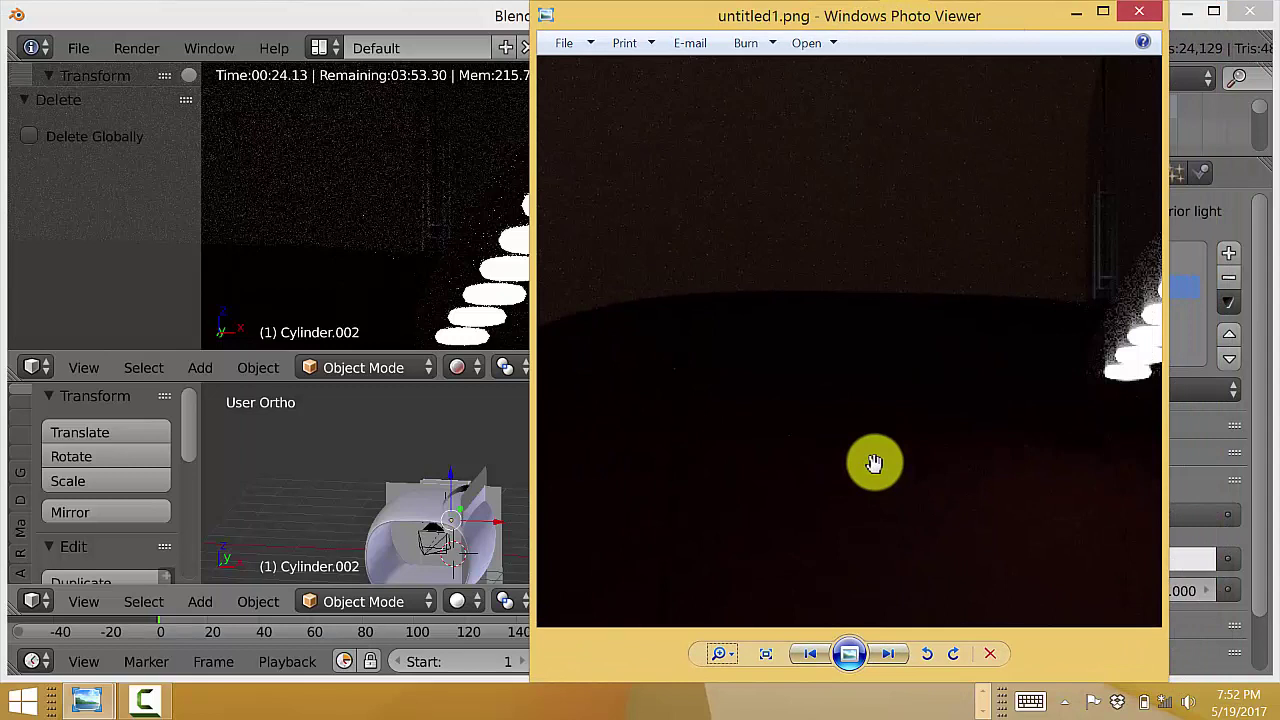
pyautogui.moveTo(934, 420); pyautogui.dragTo(657, 466)
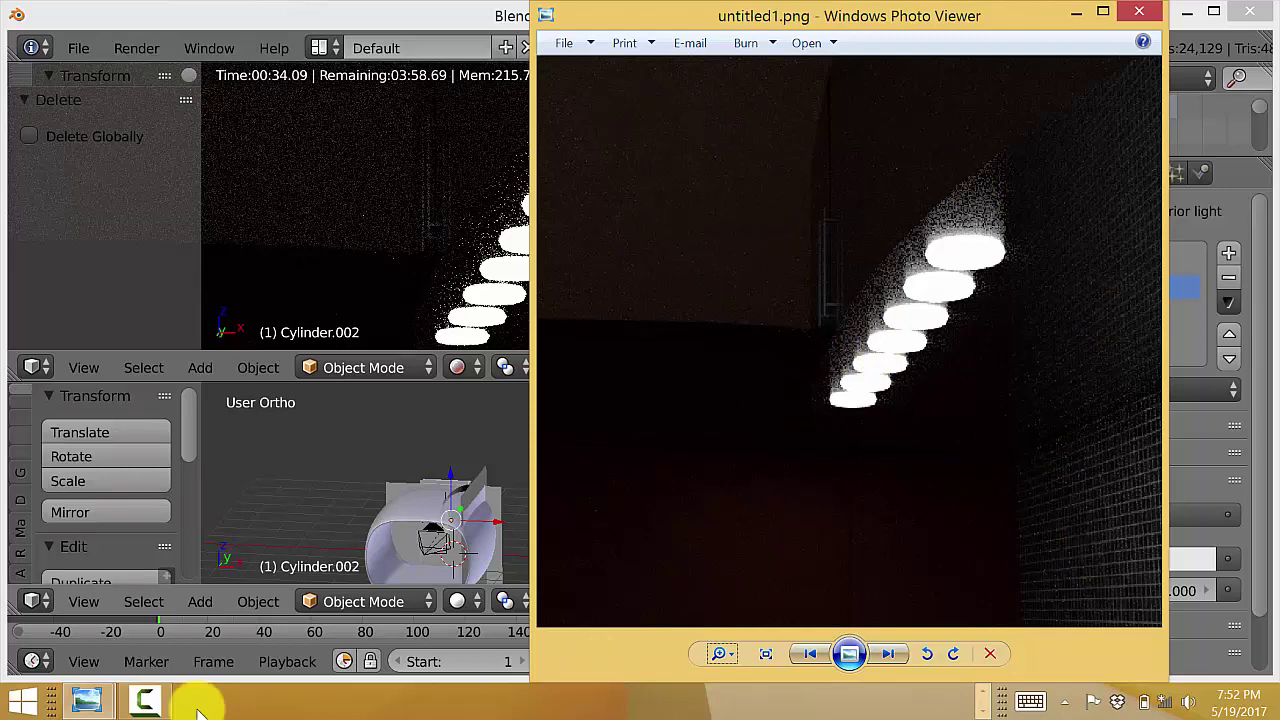
# Bring untitled.png forward and arrange it left of untitled1.png for comparison
pyautogui.moveTo(95, 697)
pyautogui.click(350, 629)
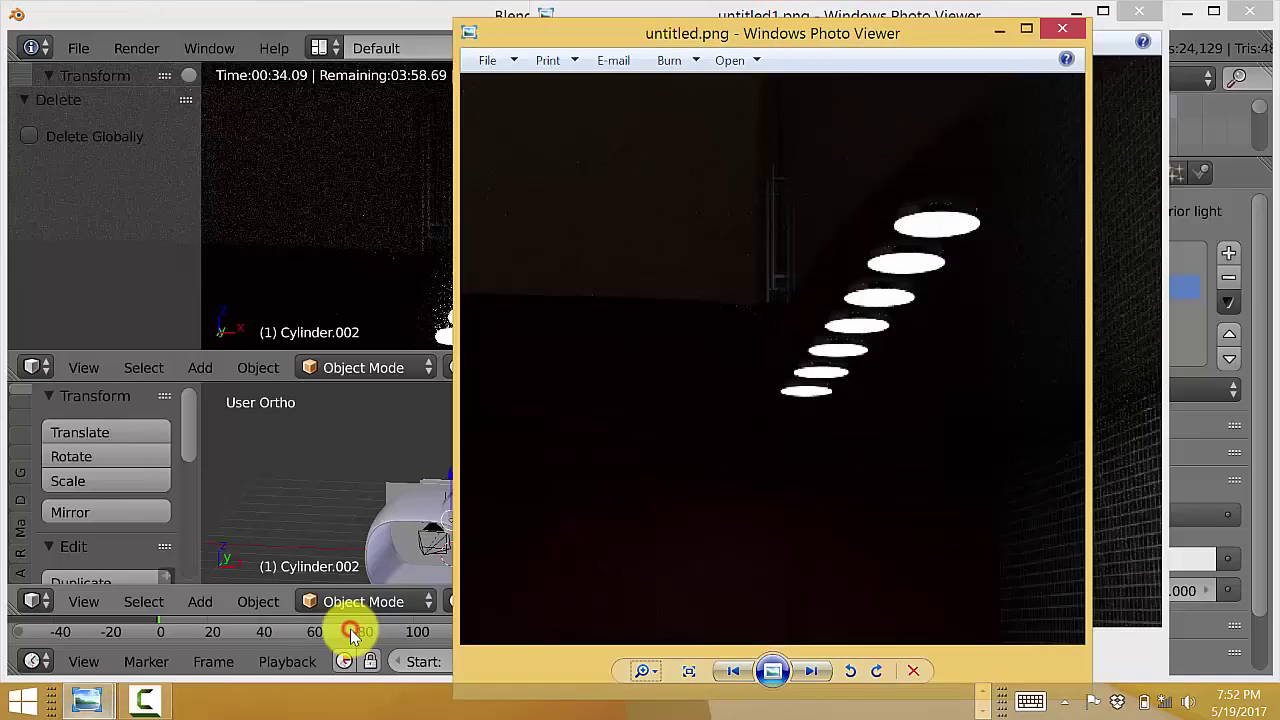
pyautogui.moveTo(674, 36); pyautogui.dragTo(311, 28)
pyautogui.moveTo(742, 30); pyautogui.dragTo(829, 44)
pyautogui.moveTo(498, 38); pyautogui.dragTo(485, 44)
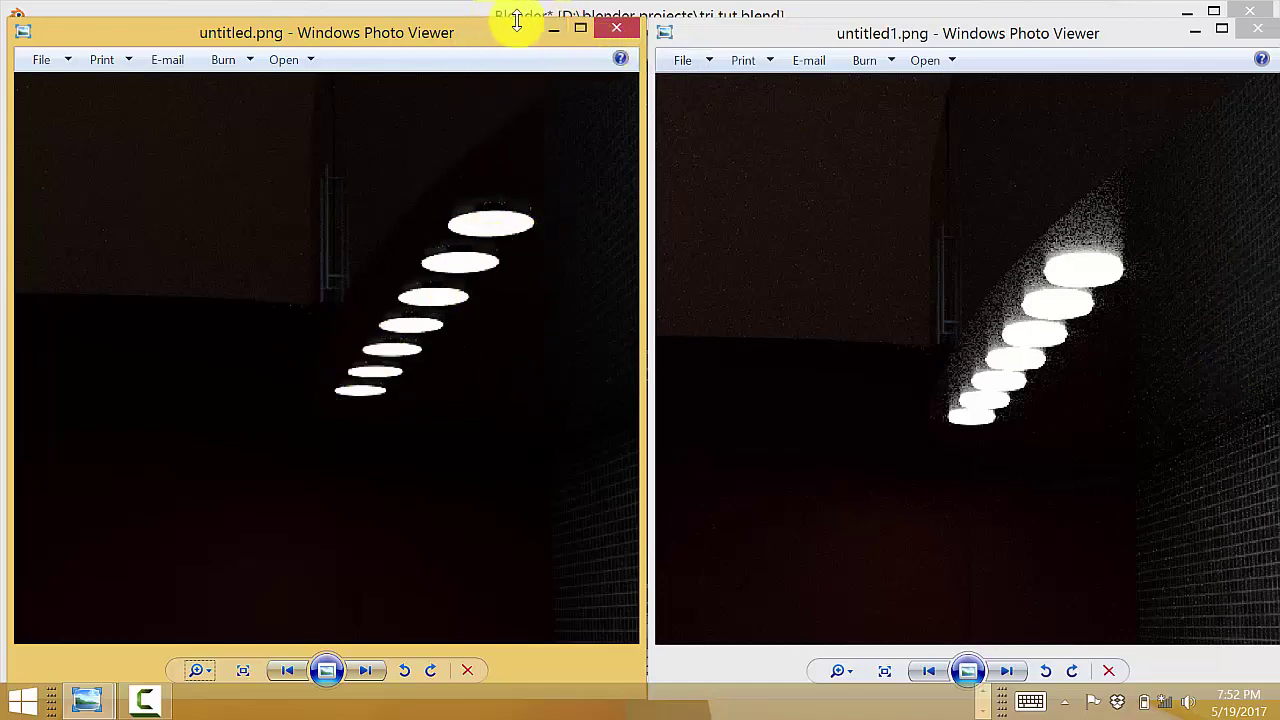
# Minimize both render viewers and return Blender's camera view to Solid shading
pyautogui.click(553, 28)
pyautogui.click(1195, 30)
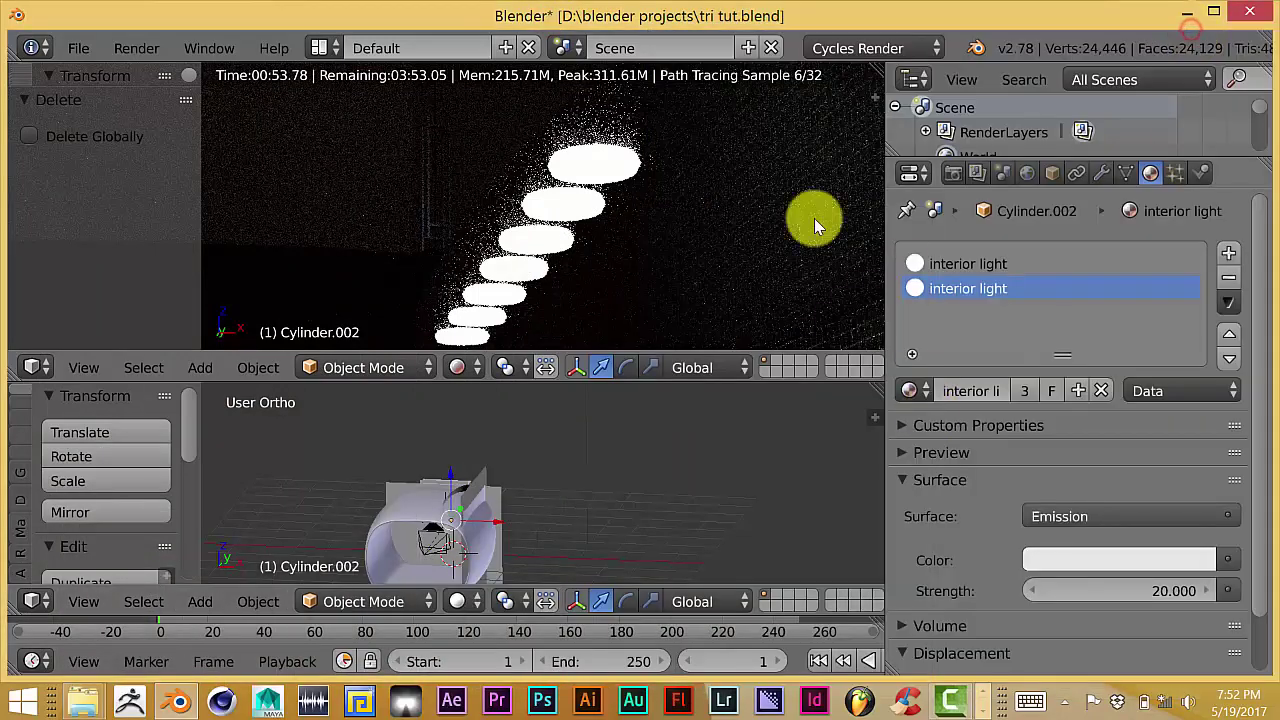
pyautogui.click(457, 367)
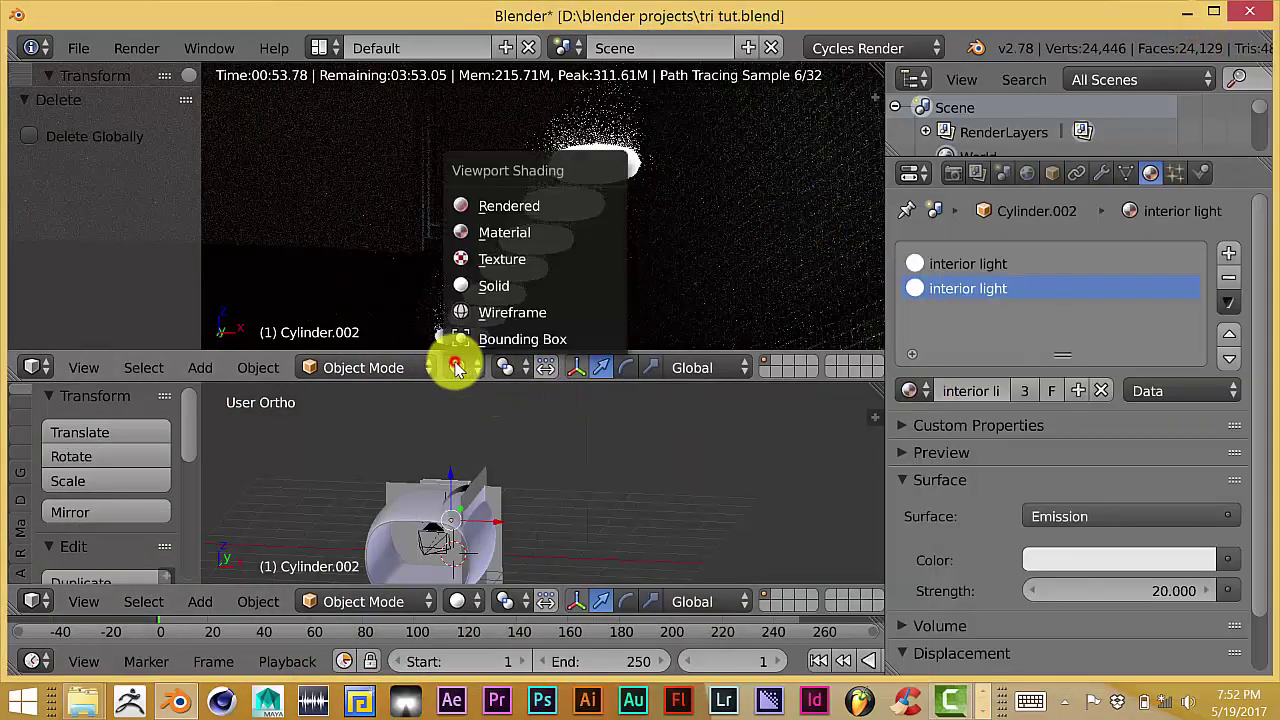
pyautogui.click(486, 285)
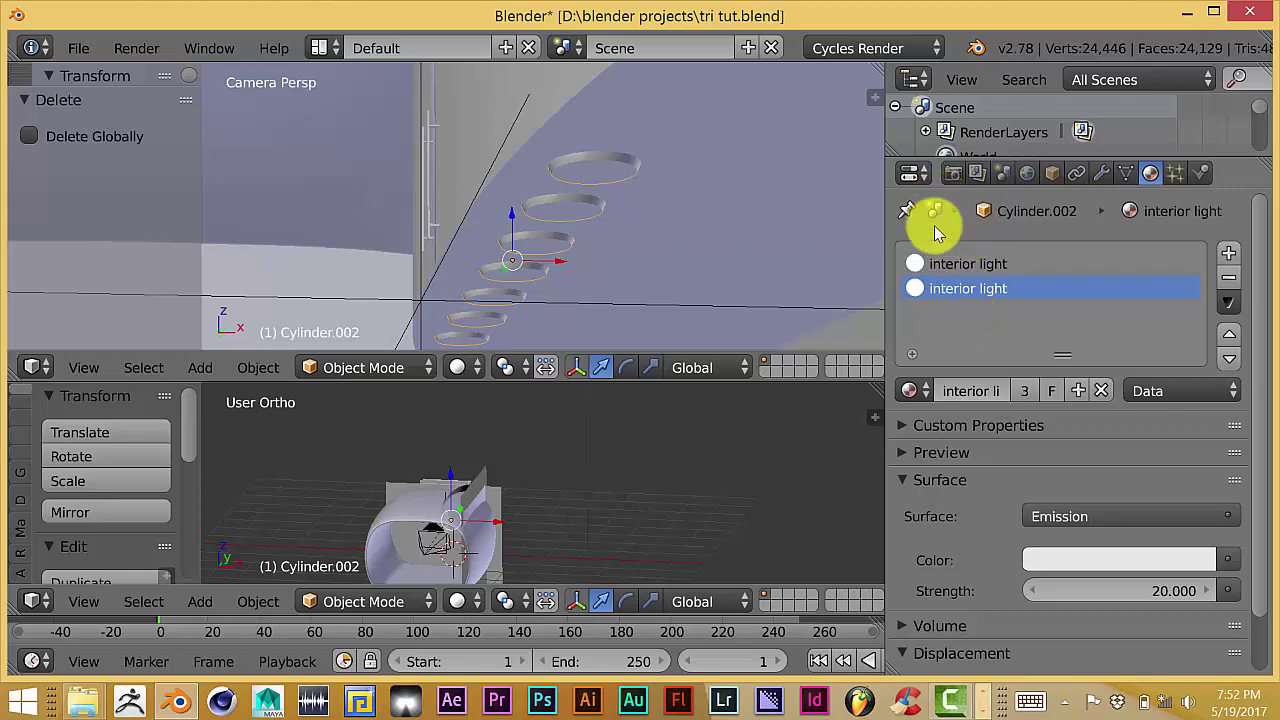
# In Render properties Sampling, set Clamp Direct and Clamp Indirect to 6.00
pyautogui.click(953, 175)
pyautogui.scroll(-2, 1072, 480)
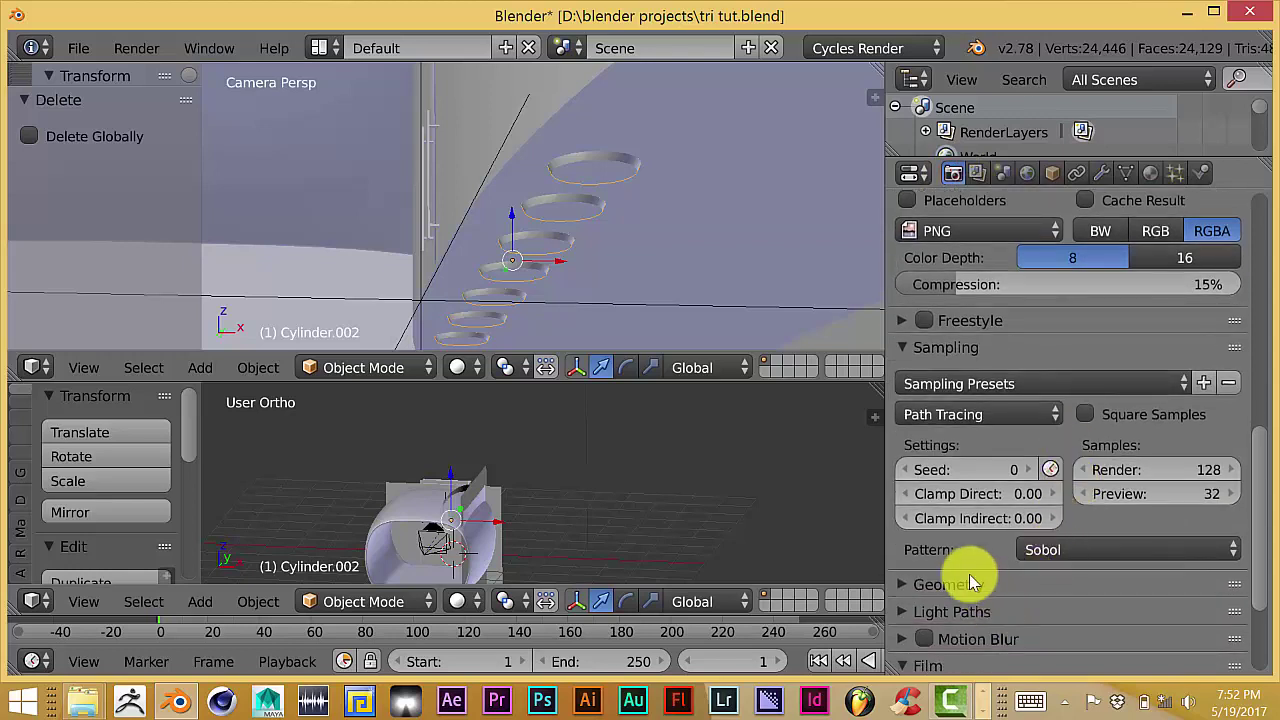
pyautogui.click(981, 497)
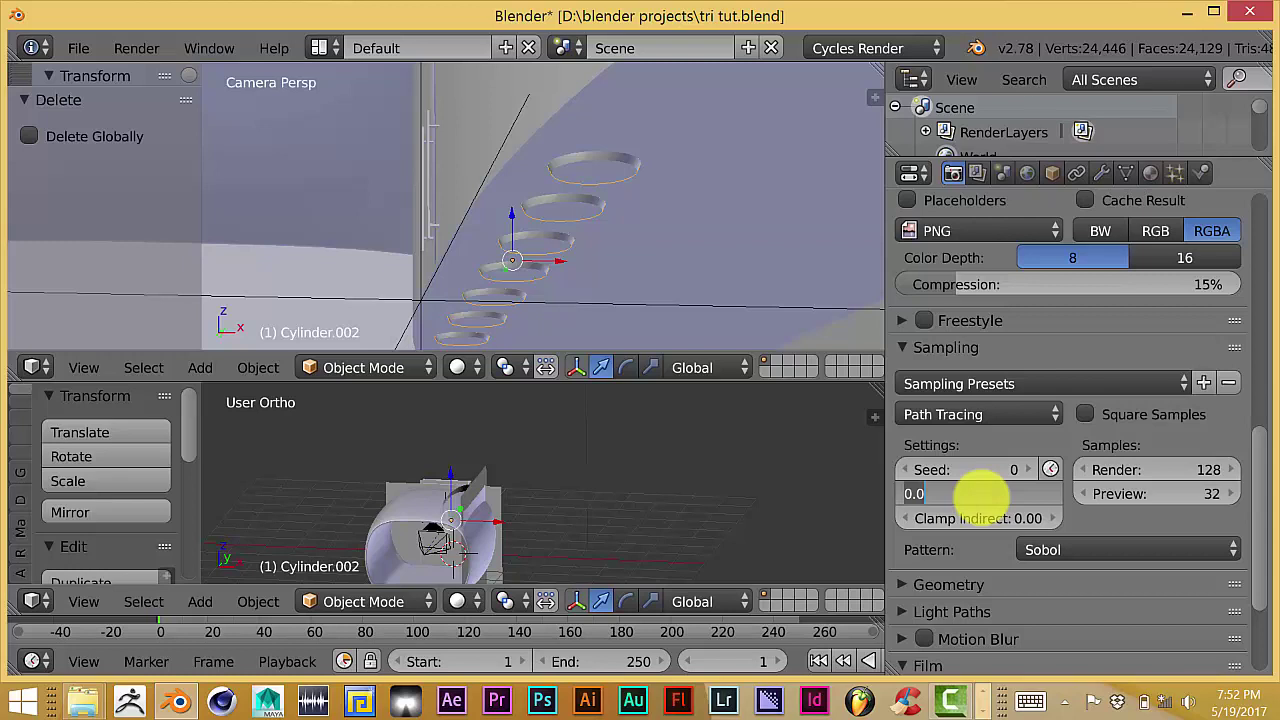
pyautogui.press('Return')
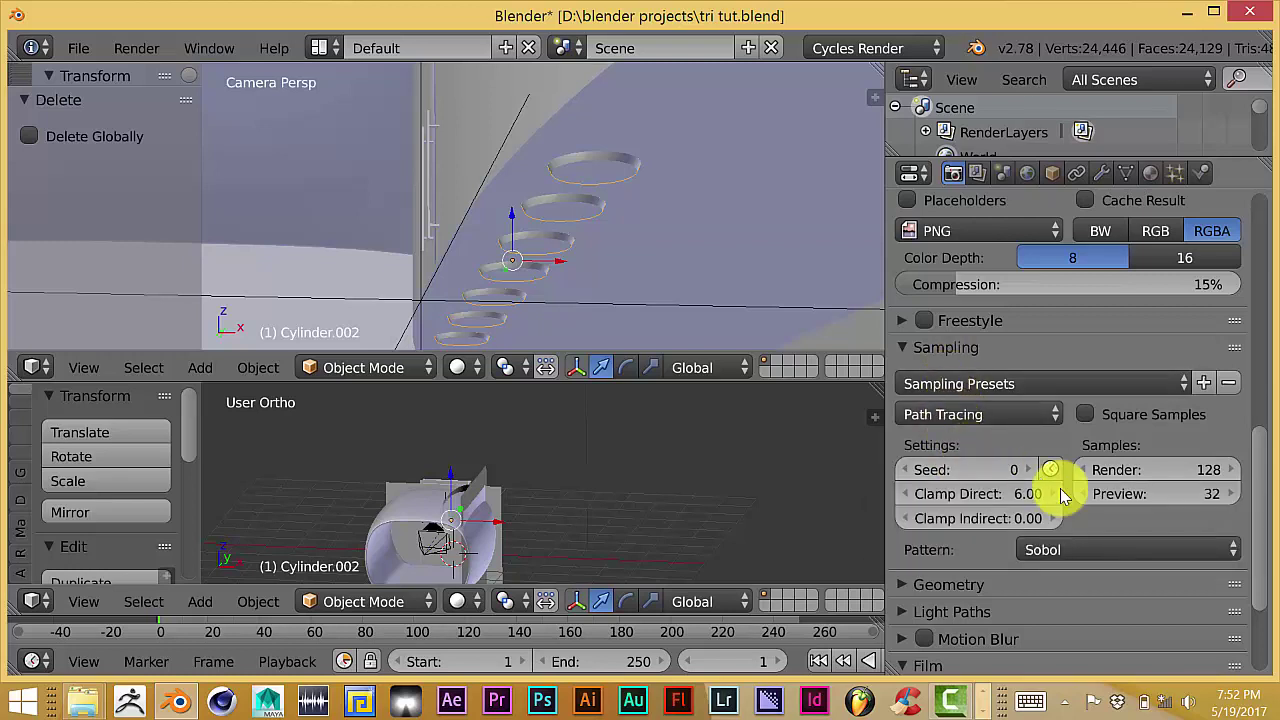
pyautogui.click(967, 519)
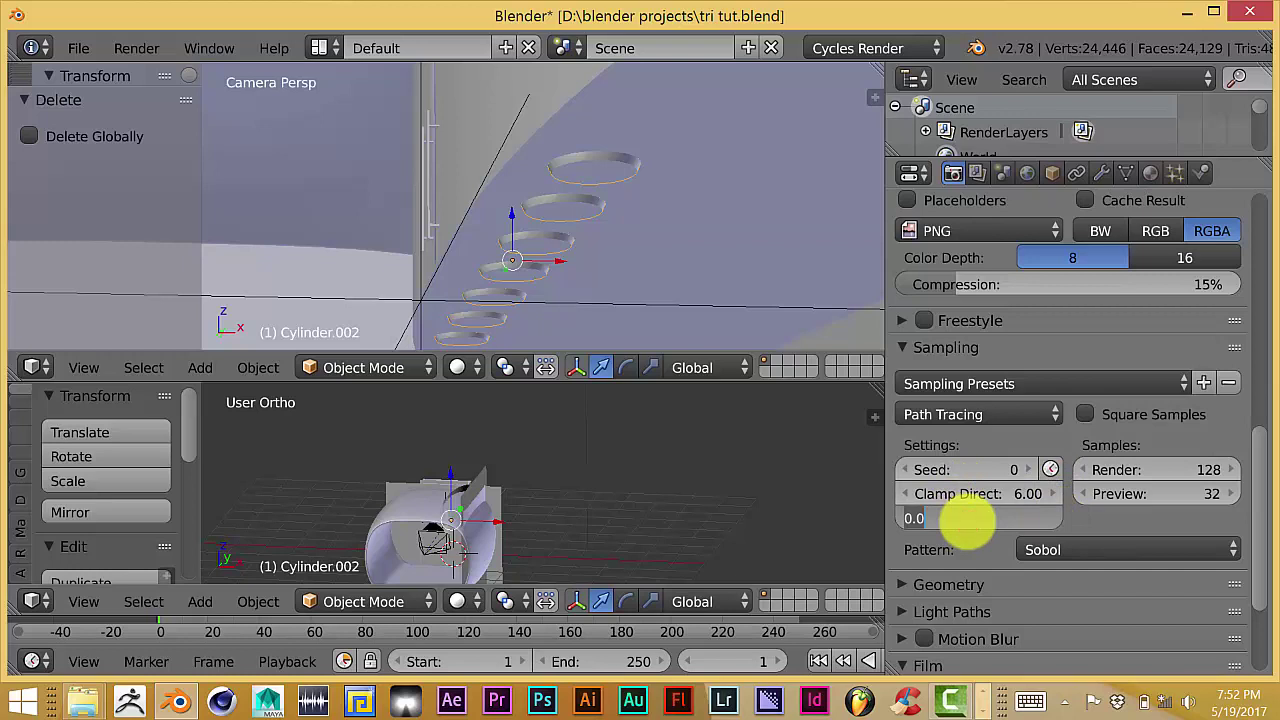
pyautogui.write('6')
pyautogui.press('Return')
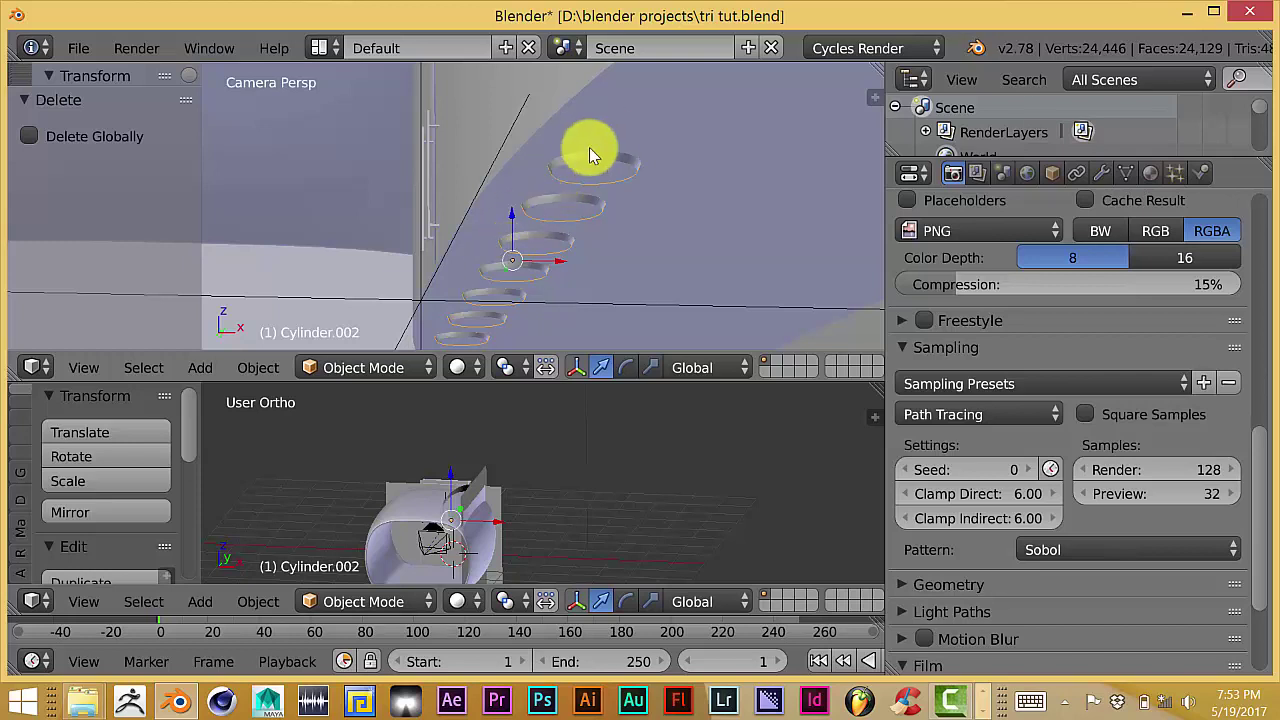
# Pan the viewport, then reopen untitled1.png on the right and untitled.png on the left
pyautogui.moveTo(561, 198); pyautogui.dragTo(516, 195, button='middle')
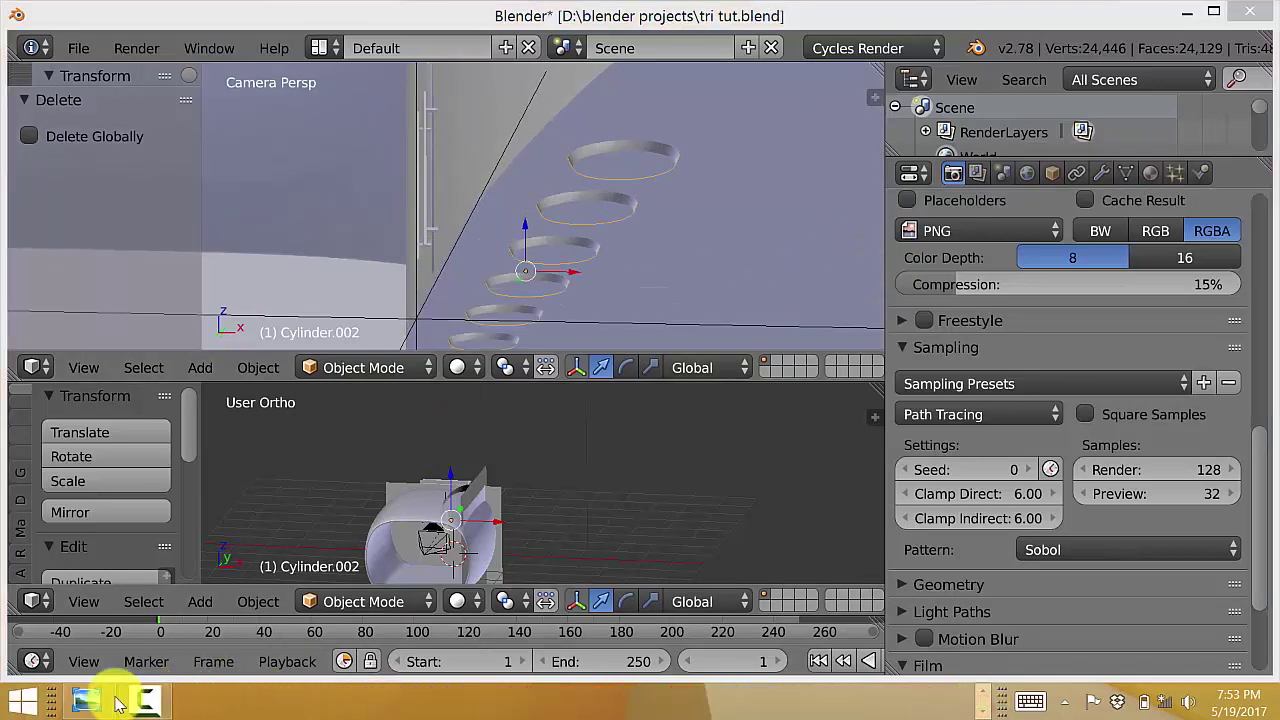
pyautogui.click(110, 602)
pyautogui.click(88, 697)
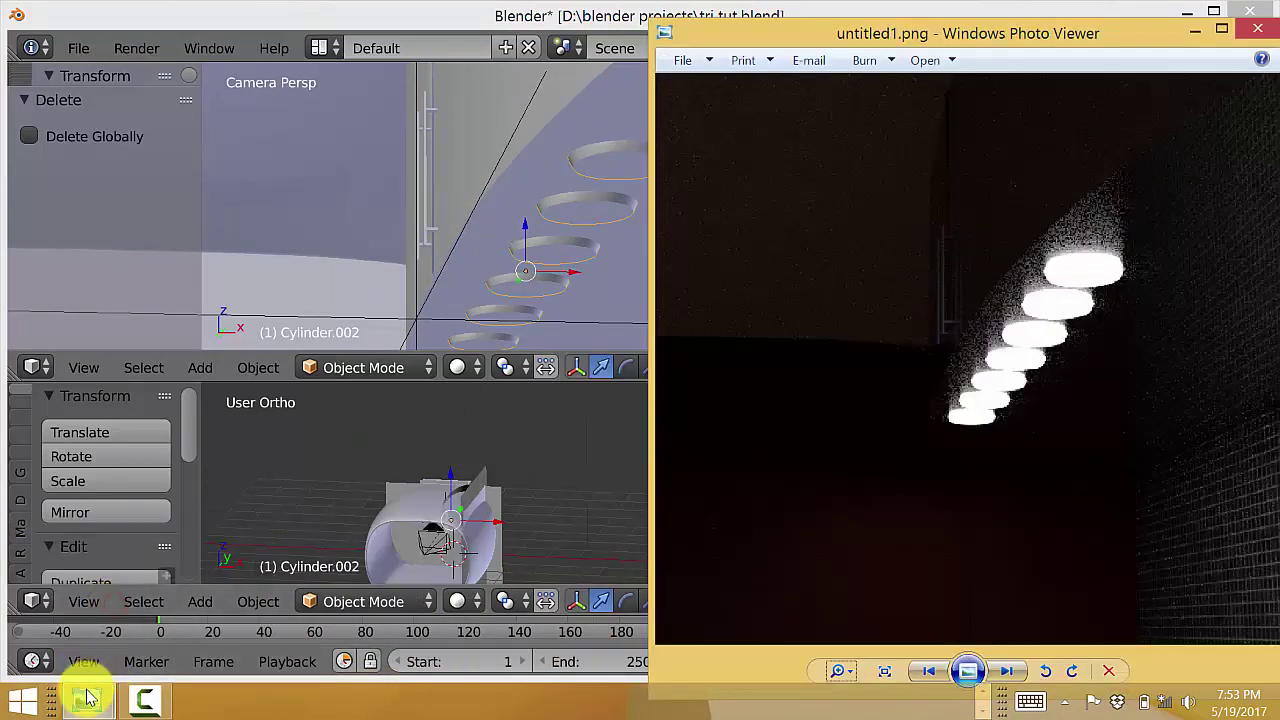
pyautogui.click(331, 608)
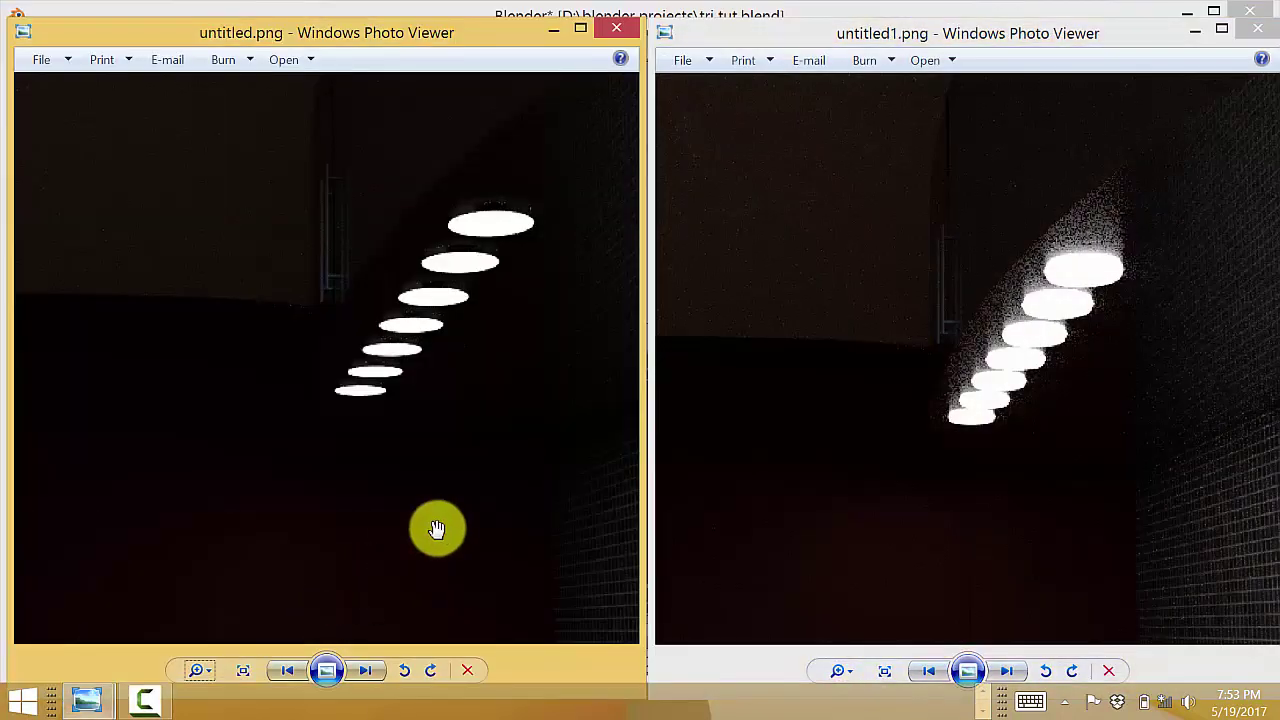